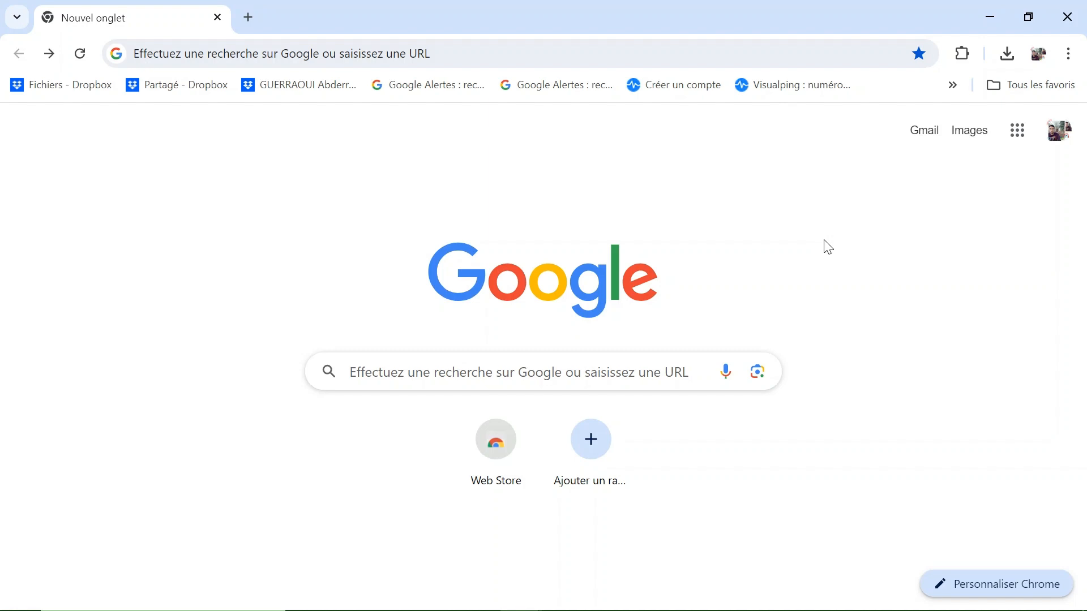
Search Google for 'digipad' and open the Digipad by La Digitale site.
left_click(484, 377)
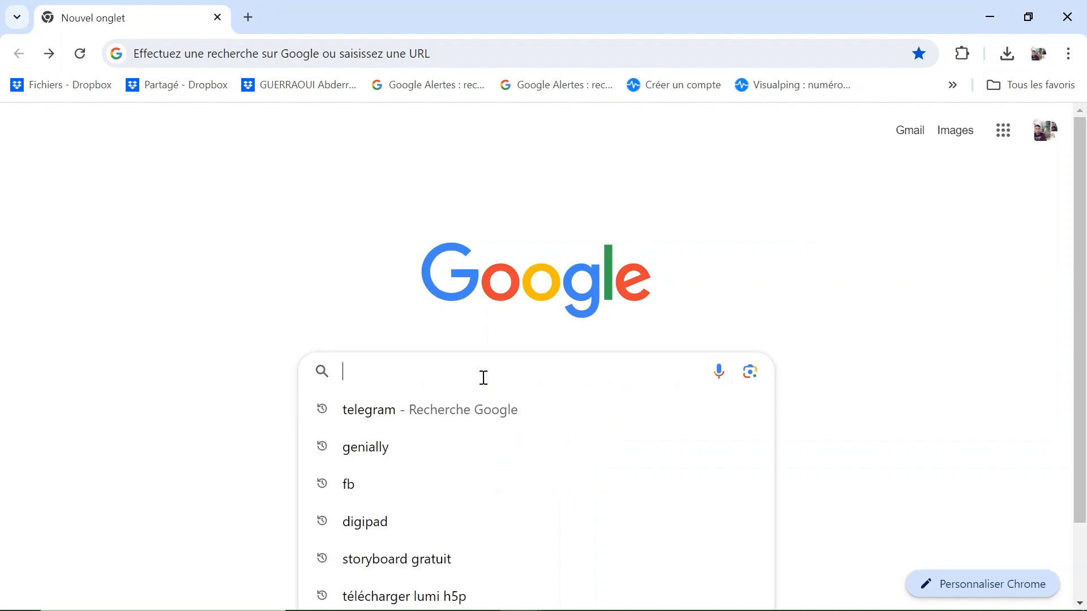
type("di")
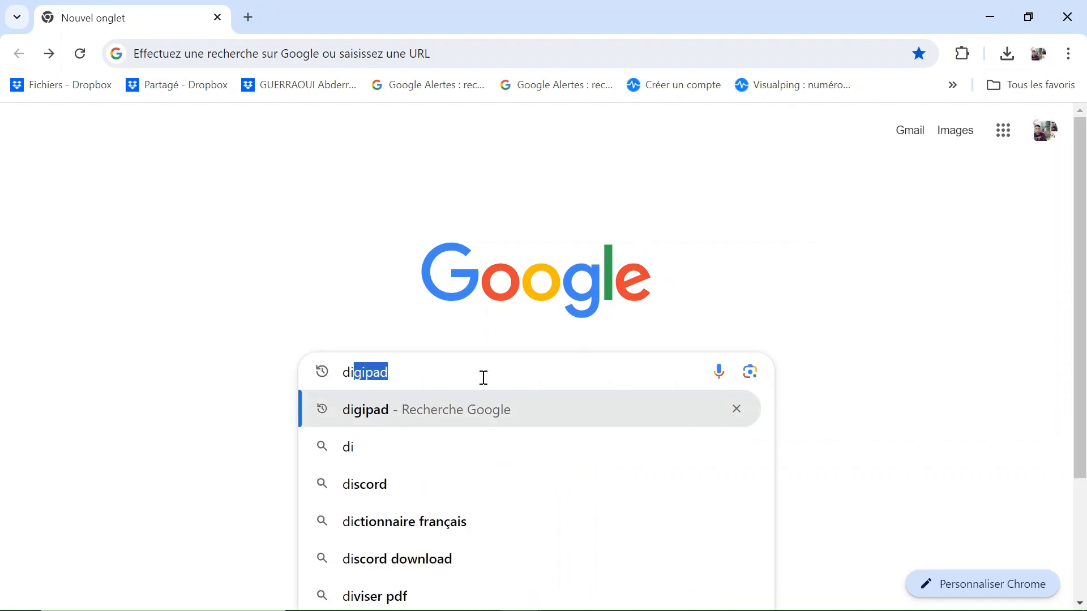
type("gipad")
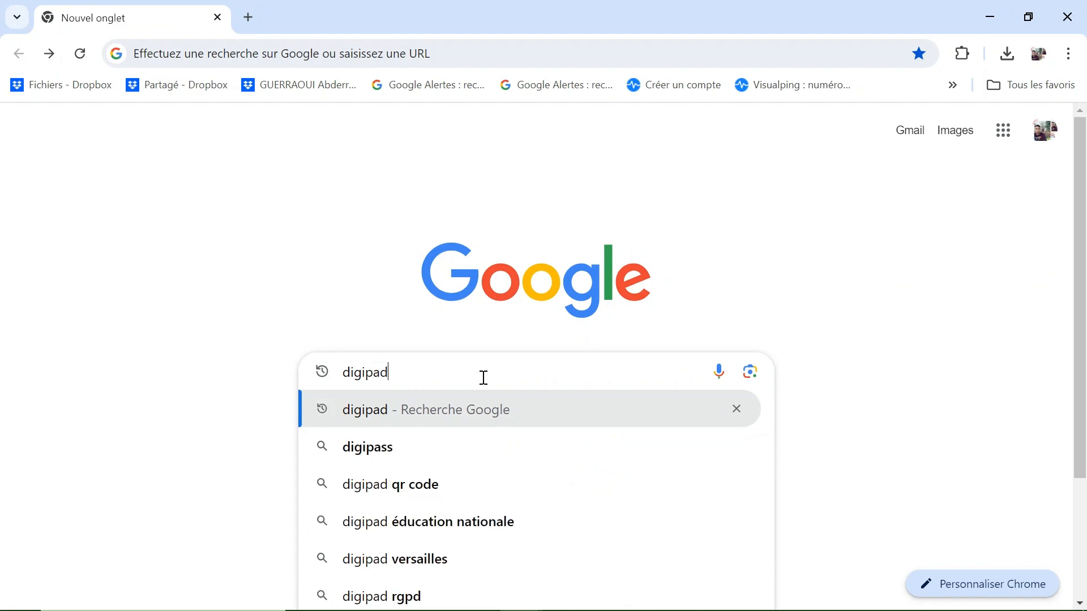
key("Escape")
key("Return")
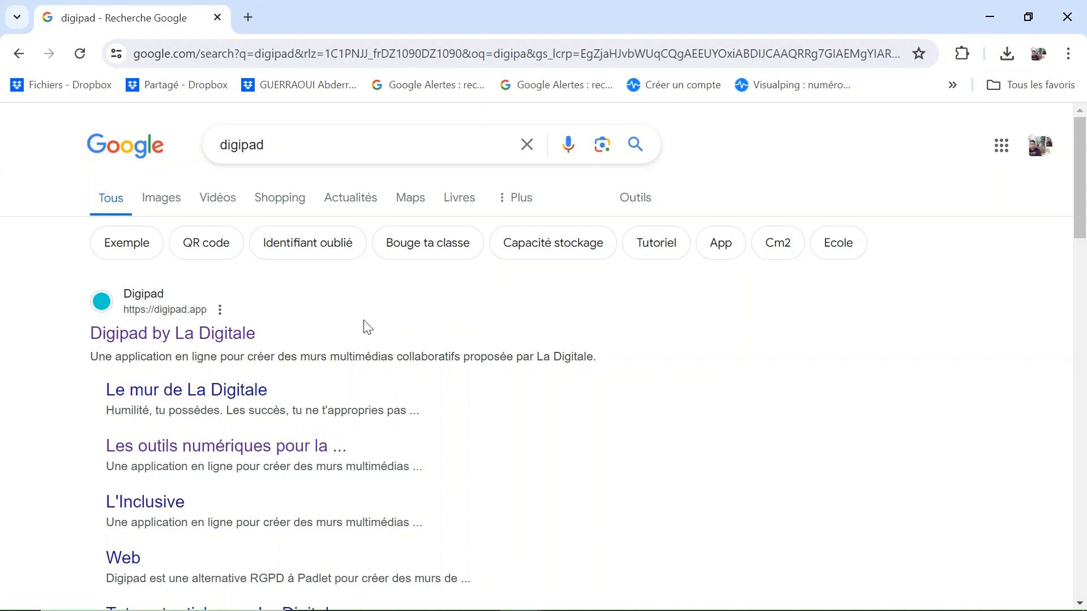
left_click(192, 341)
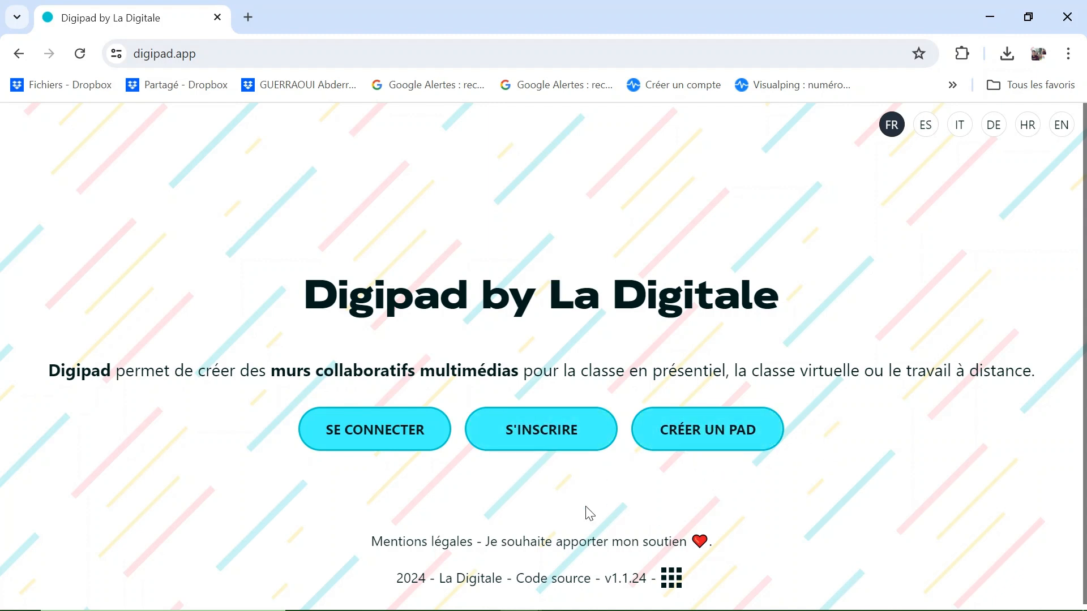
Start sign-up, entering identifier 'Français au moyen' and the account's e-mail address.
left_click(541, 433)
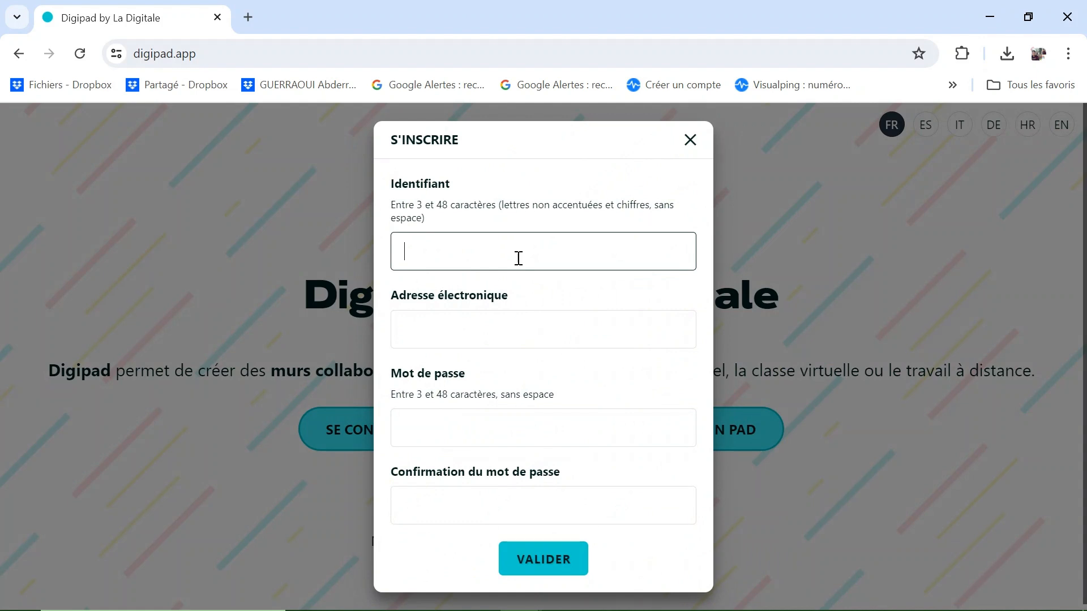
type("Français au moyen")
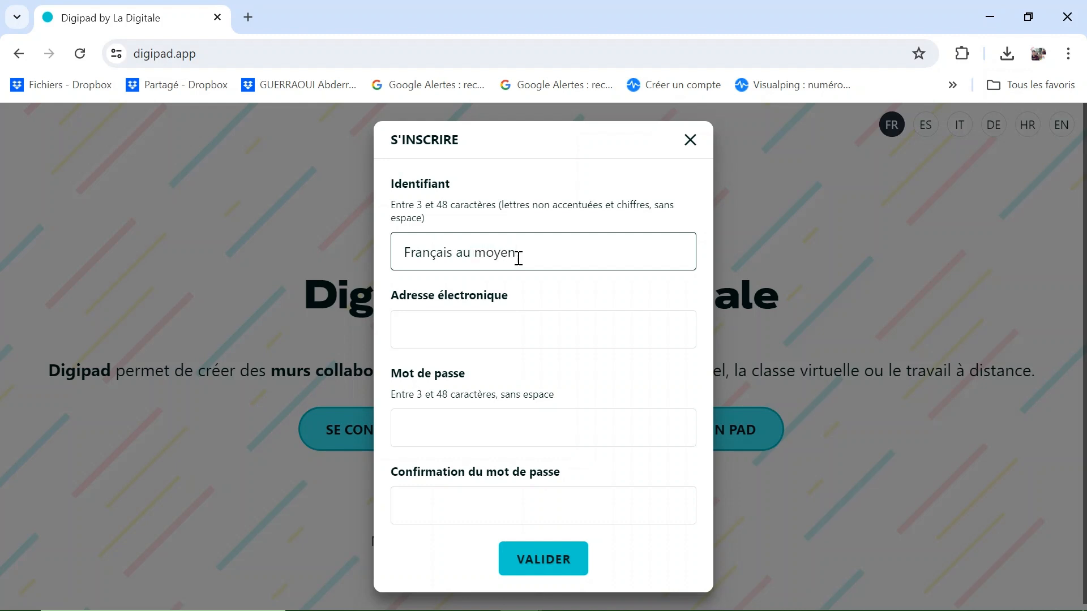
left_click(525, 329)
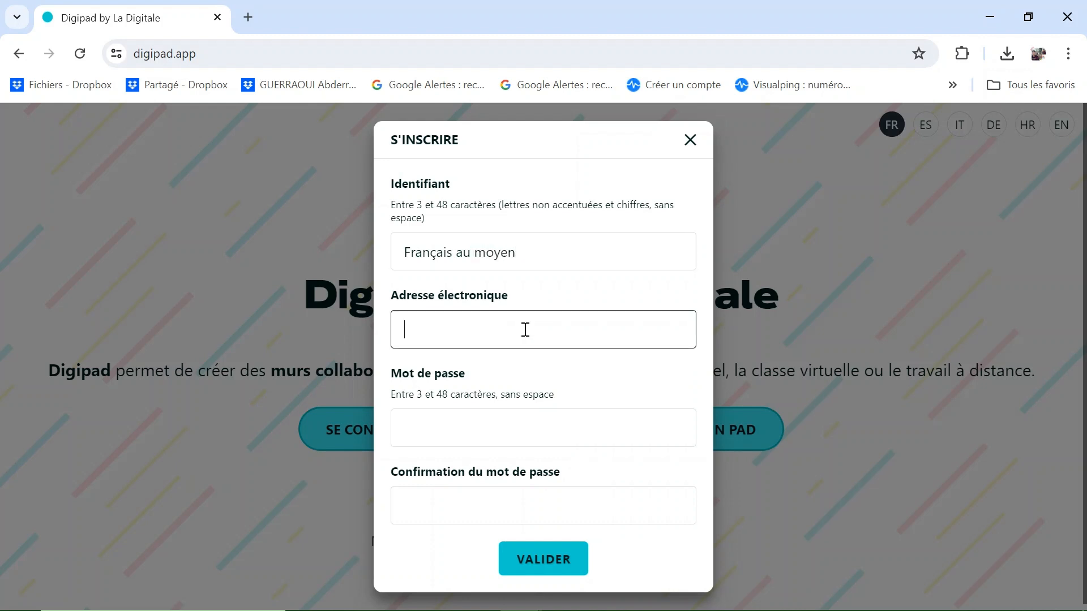
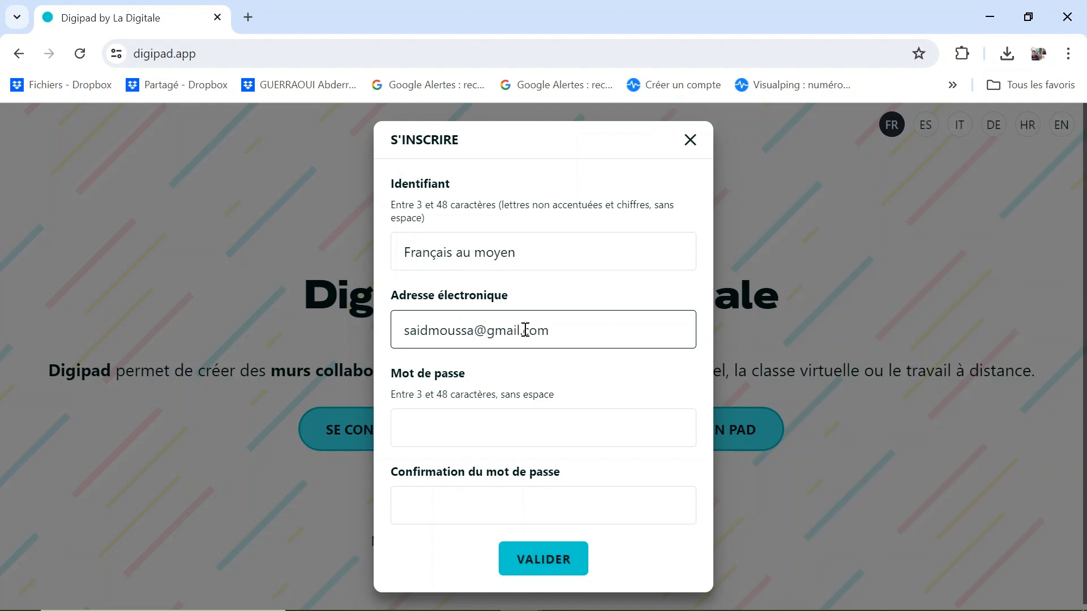
Enter and confirm the account password, then submit the registration.
left_click(525, 431)
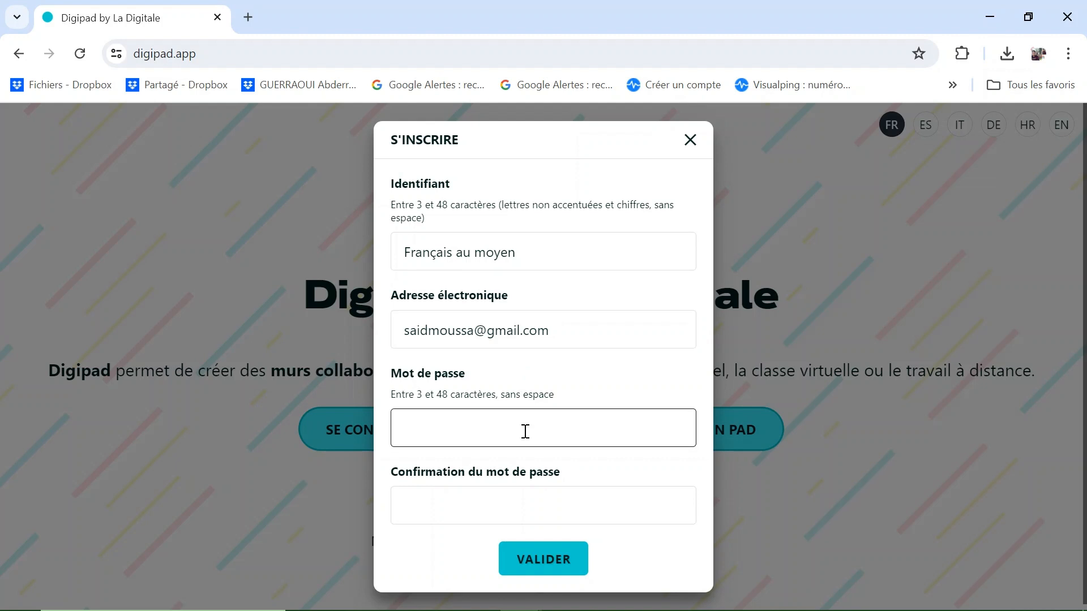
type("*********")
left_click(548, 501)
type("*")
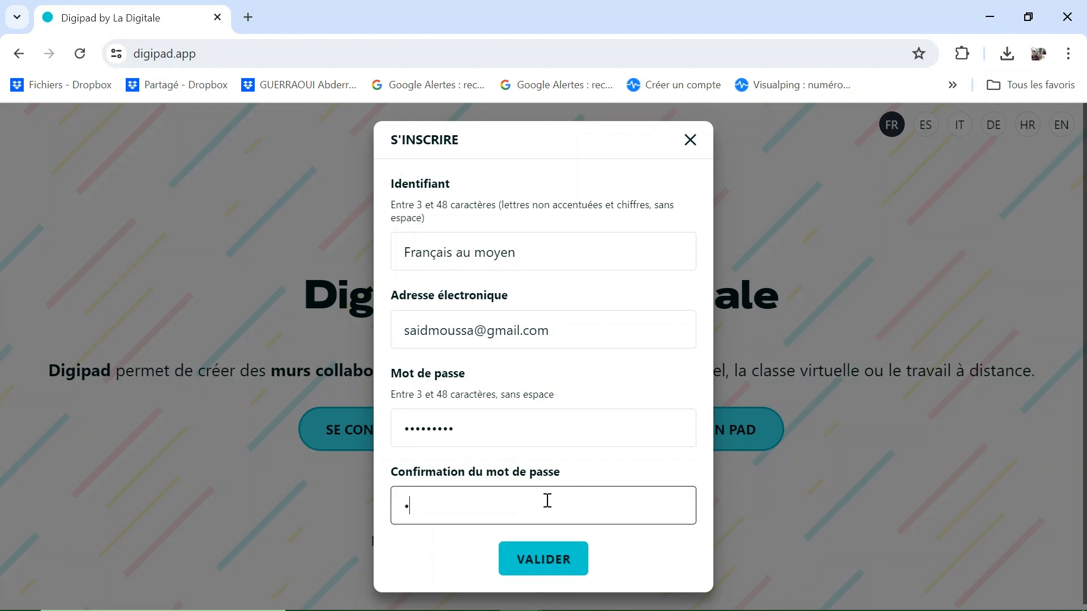
type("********")
left_click(551, 551)
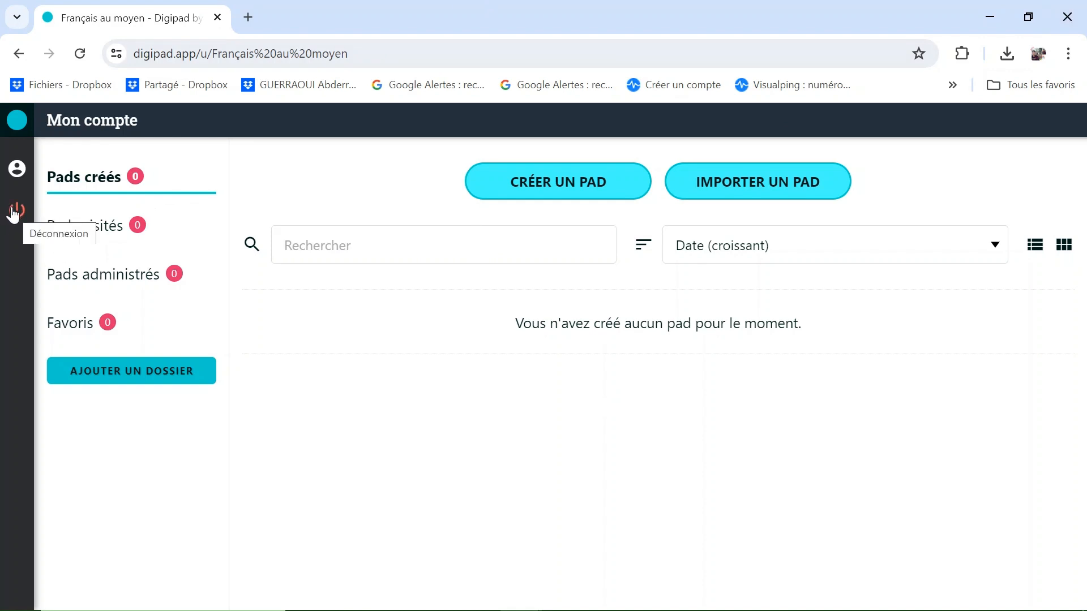
left_click(19, 173)
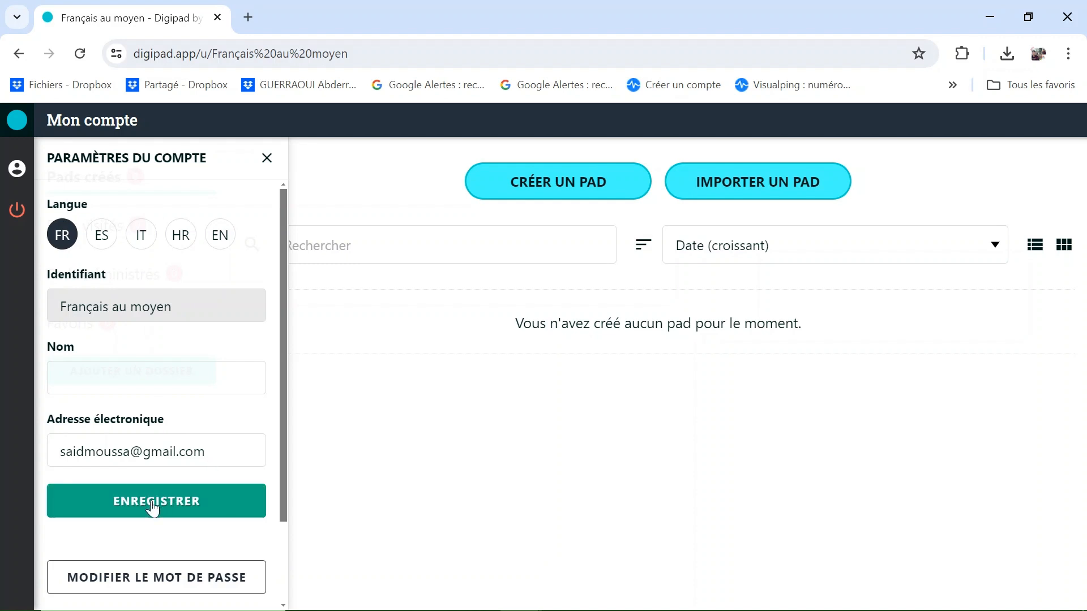
left_click(266, 160)
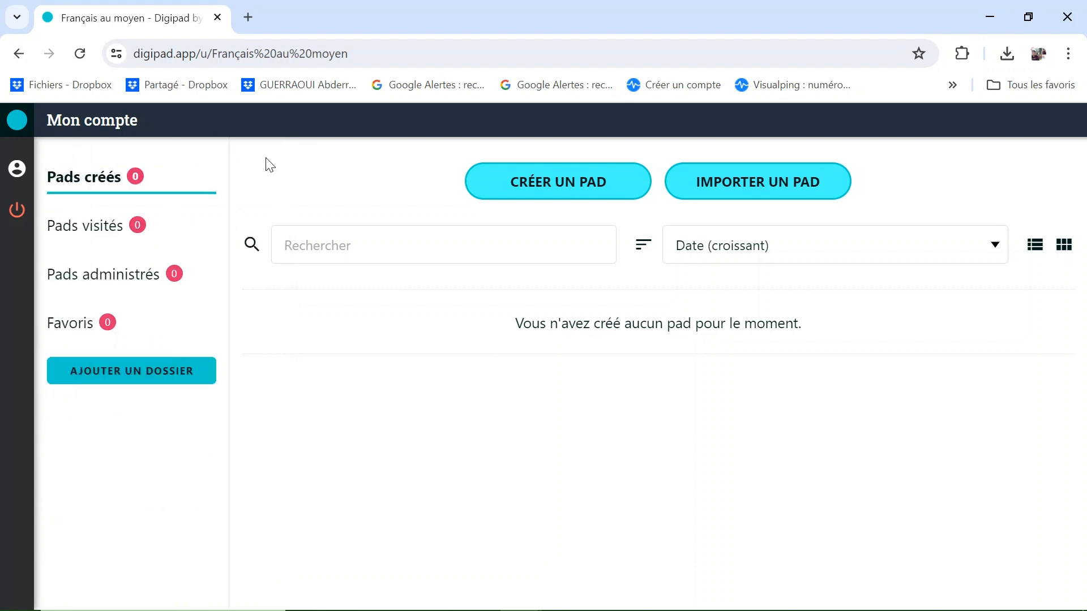
Create a new pad titled 'BEM'.
left_click(566, 182)
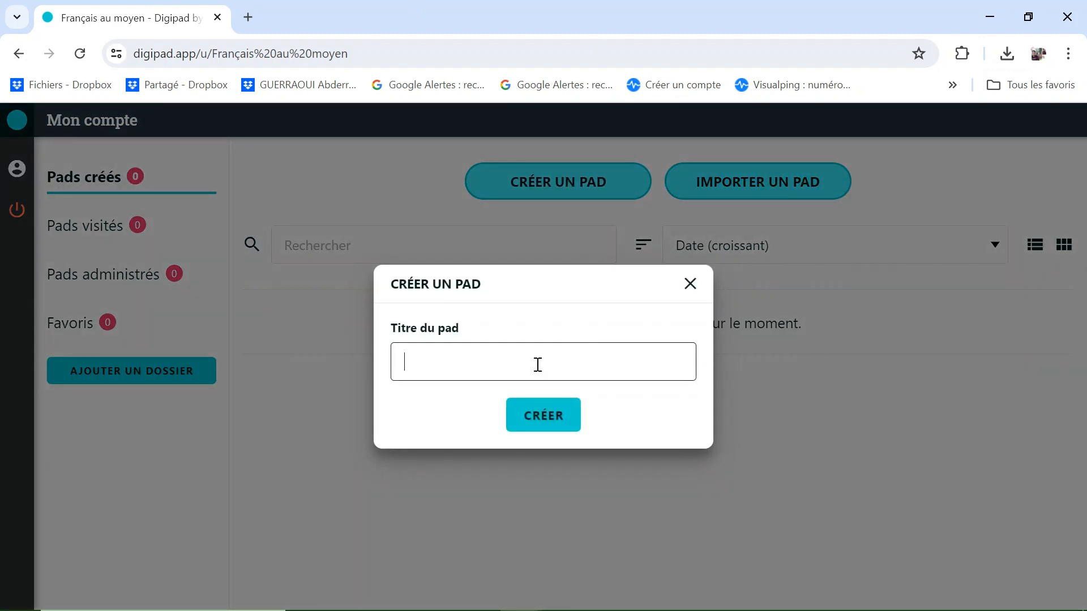
type("Qu")
key("BackSpace")
key("BackSpace")
type("BEM")
left_click(547, 419)
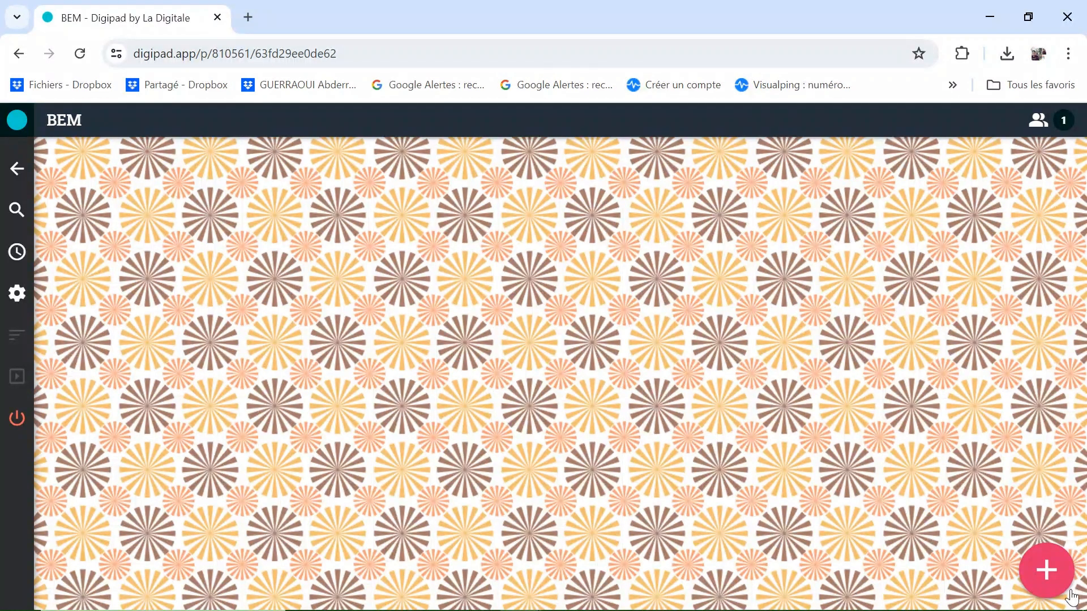
Start a new capsule on the wall titled 'Sujets de français'.
left_click(1059, 577)
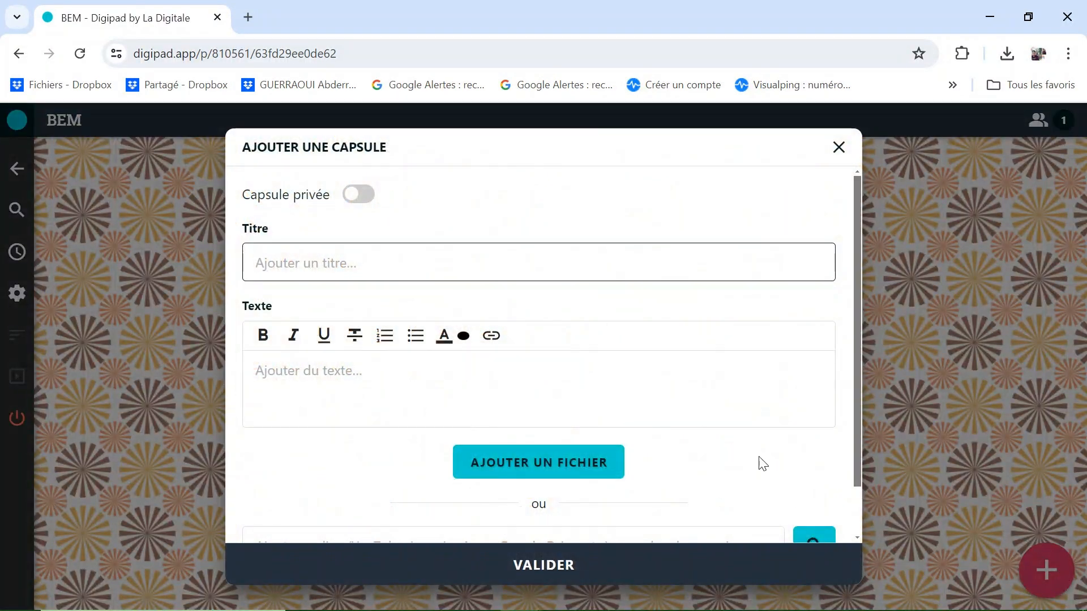
scroll(694, 378, "down", 1)
scroll(696, 375, "up", 1)
scroll(697, 374, "down", 1)
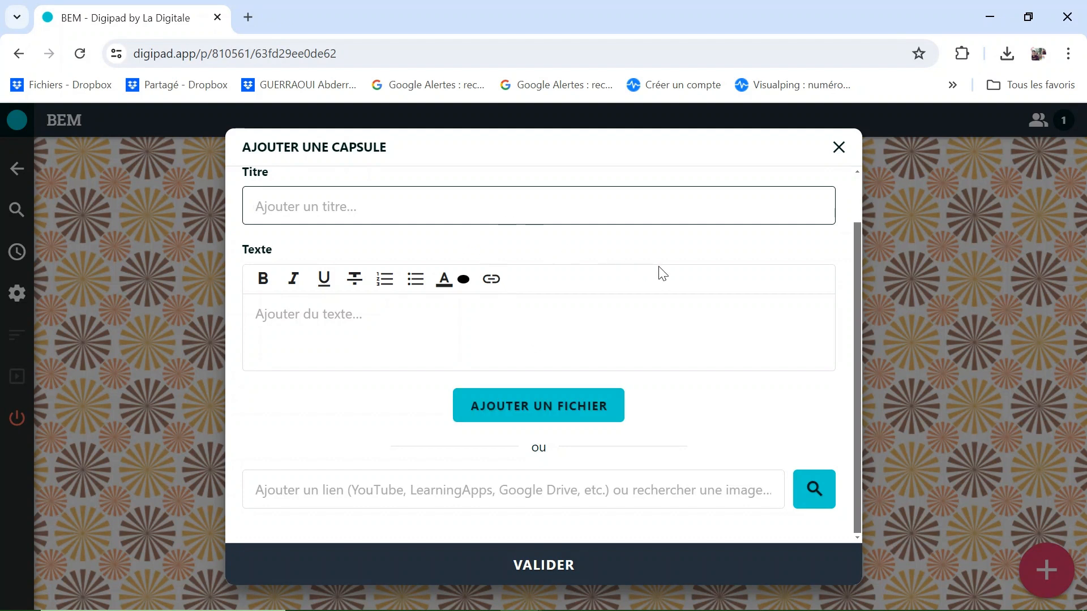
scroll(660, 273, "up", 1)
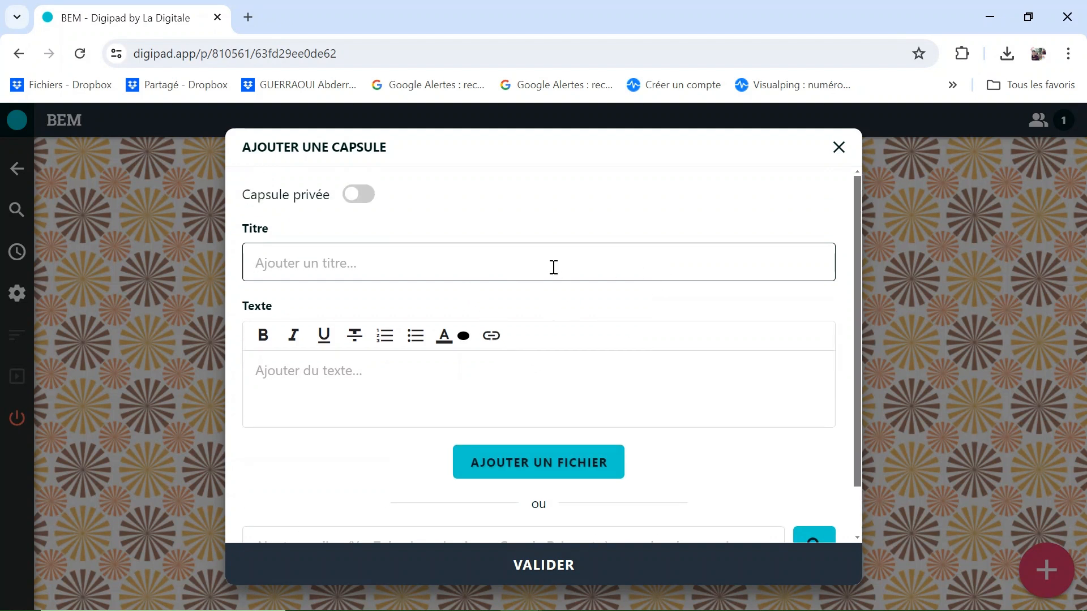
type("Sujets de ")
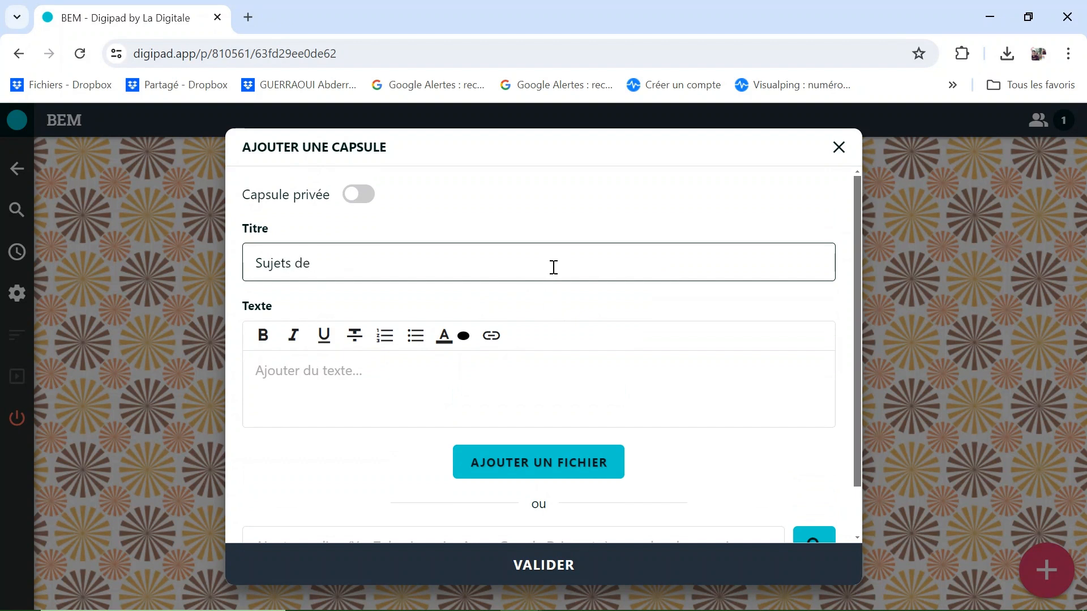
type("FRan")
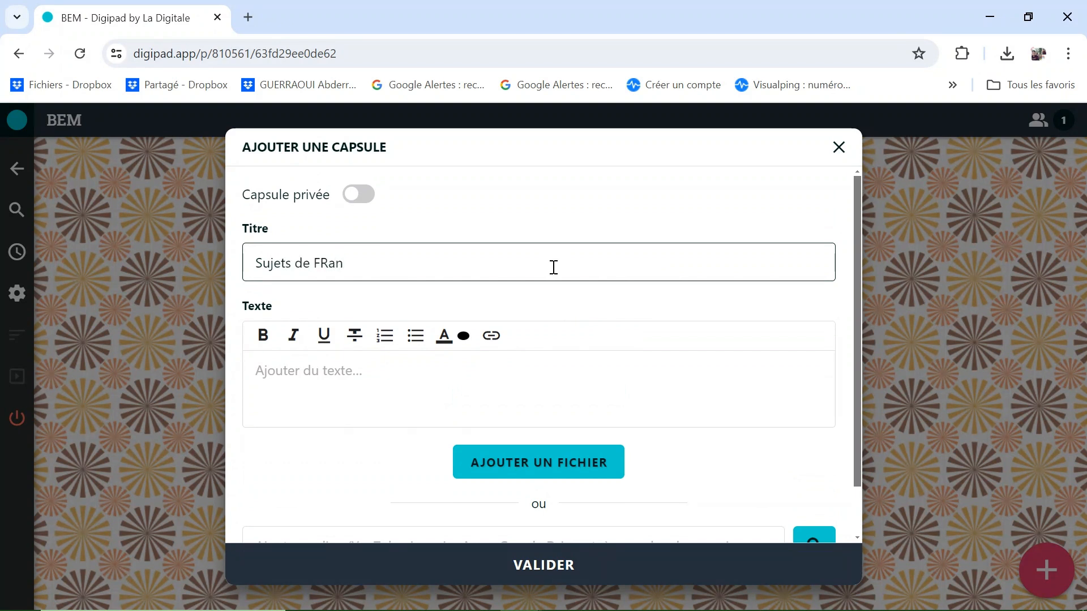
key("BackSpace")
key("BackSpace")
type("françai")
Write the description 'Vous trouverez dans ce mur les sujets de français des années précédentes'.
left_click(342, 378)
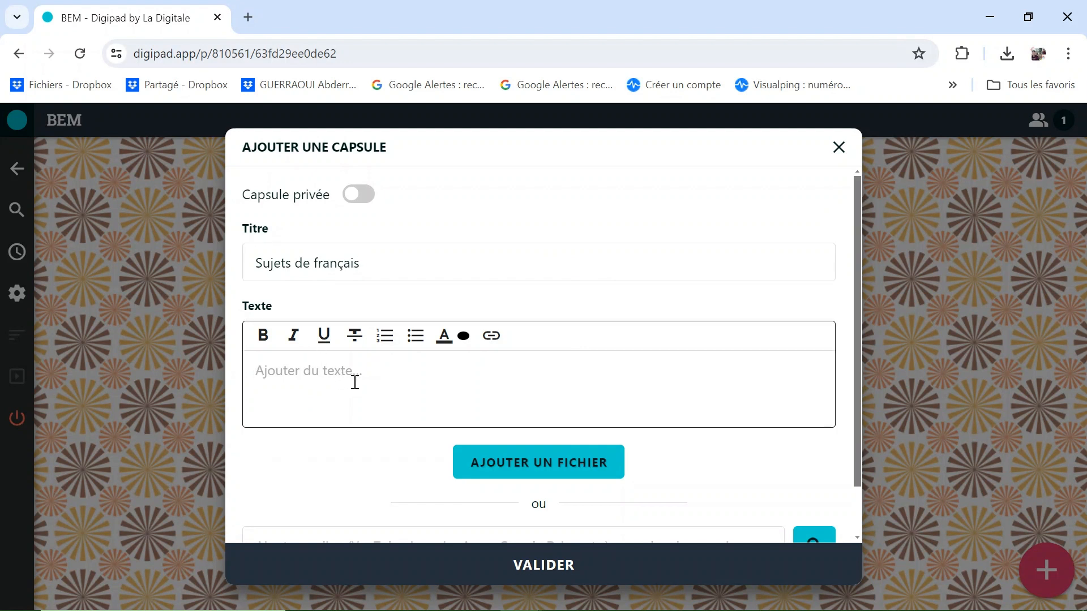
type("Les su")
key("BackSpace")
key("BackSpace")
key("BackSpace")
key("BackSpace")
key("BackSpace")
key("BackSpace")
type("Vous trouverez ")
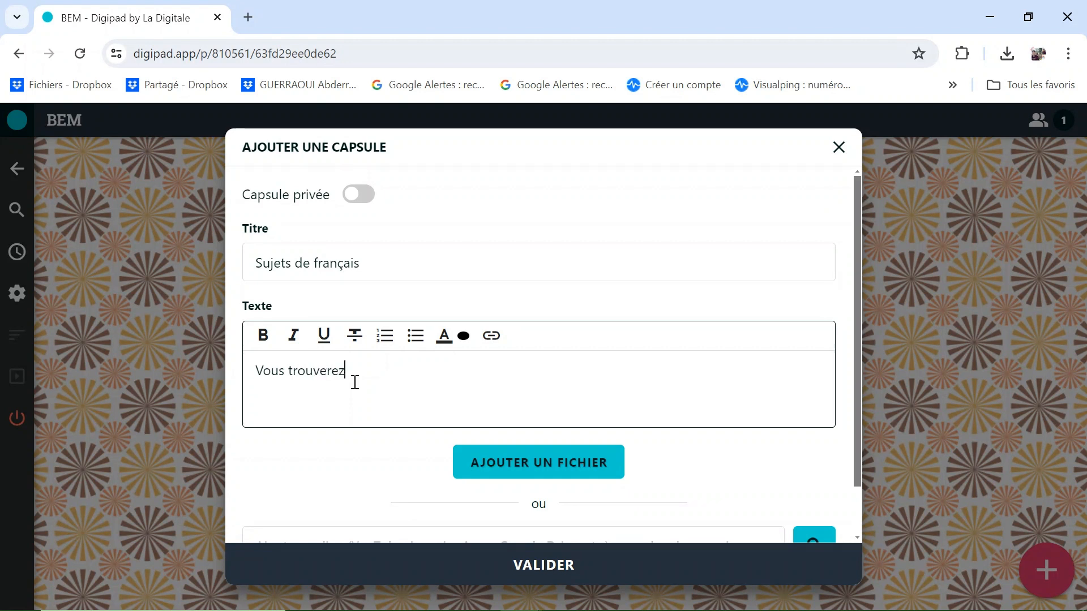
type("dans ce mur les sujets de français ")
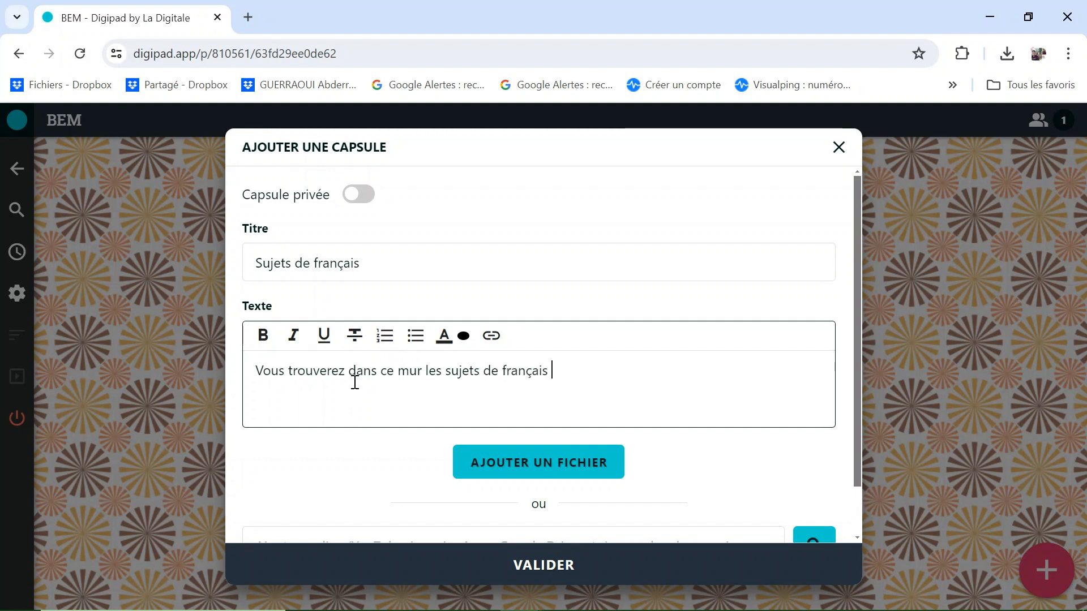
type("des an")
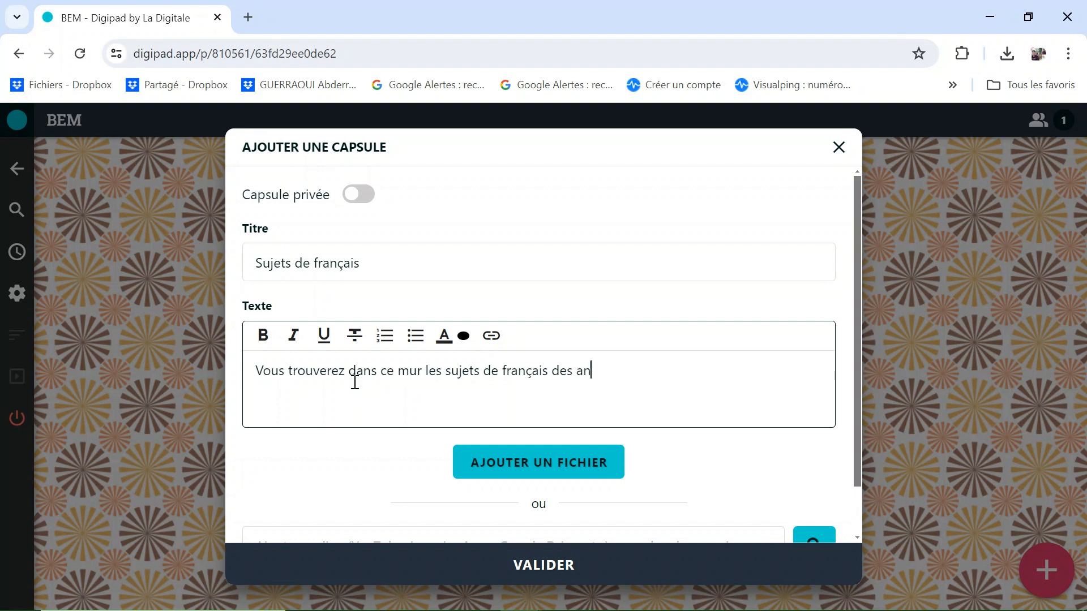
type("nées précédentes")
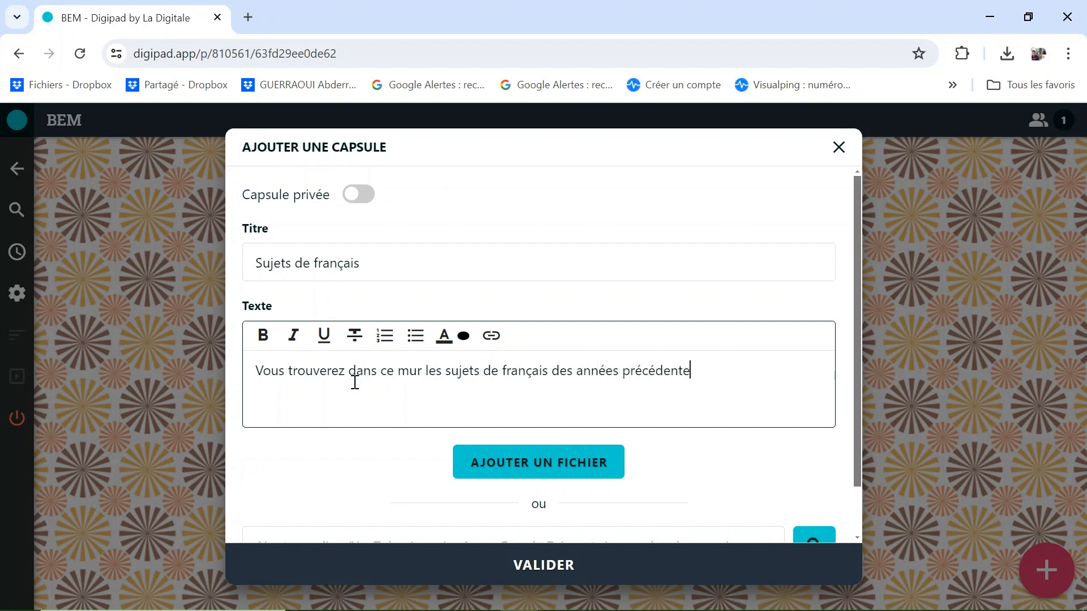
Attach the 2008 exam PDF from Bureau > pem documents officiels > 04 année m.
left_click(555, 467)
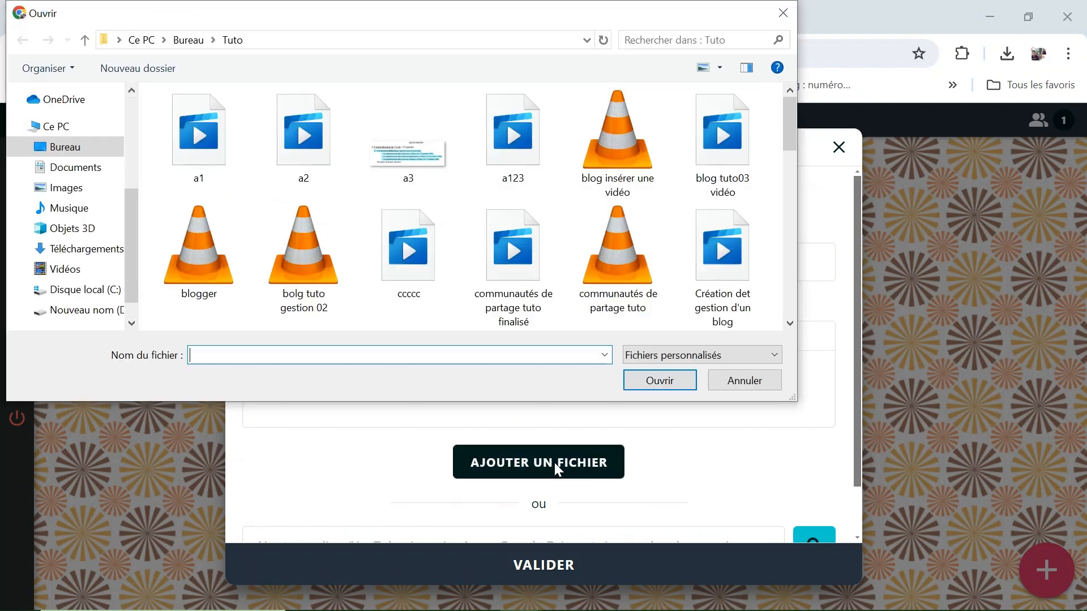
left_click(95, 148)
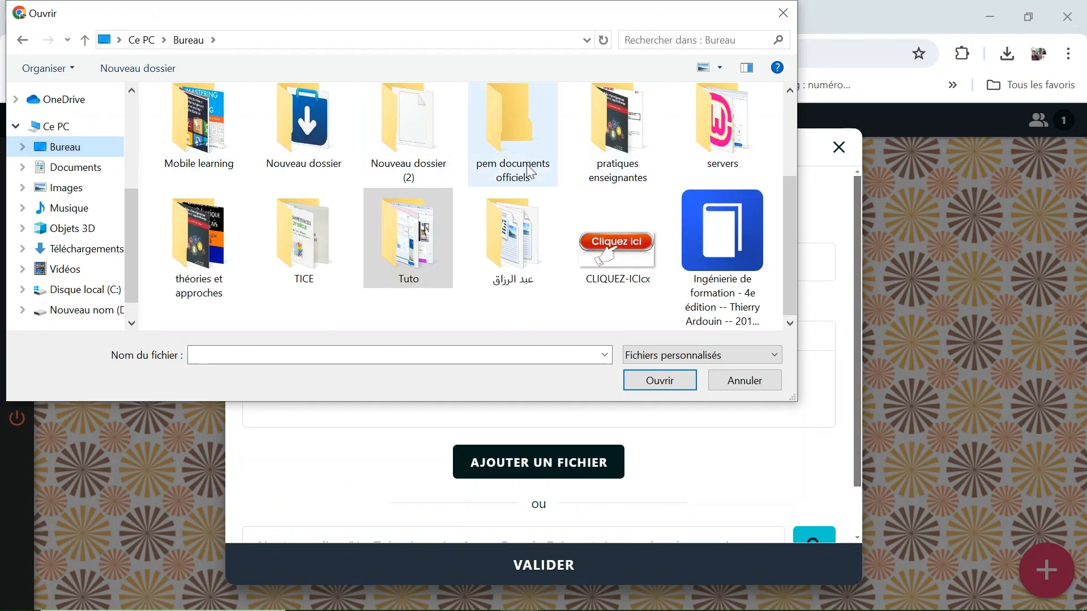
double_click(513, 141)
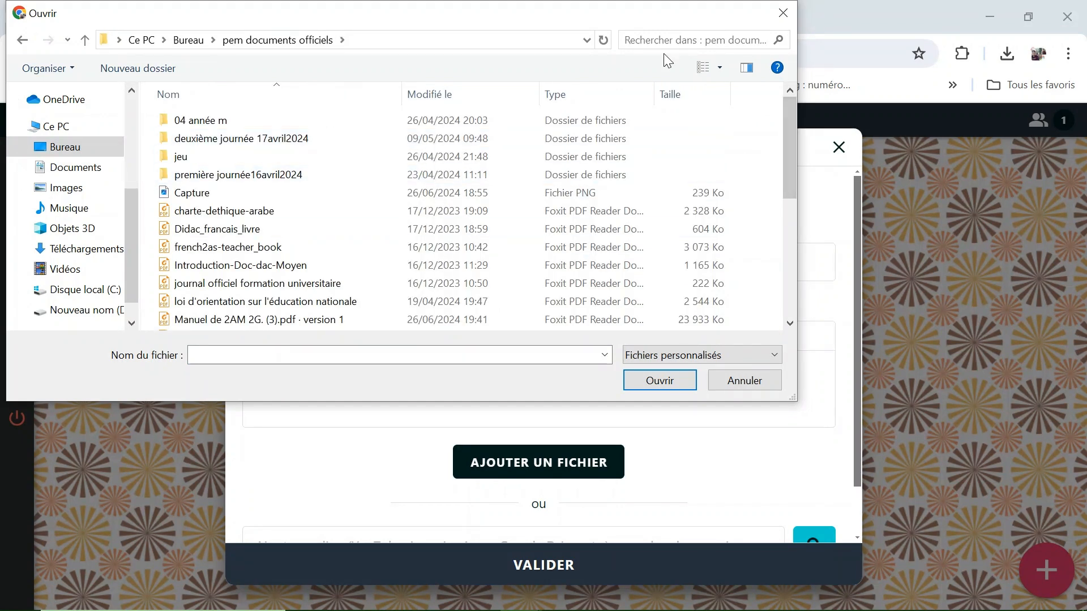
double_click(271, 120)
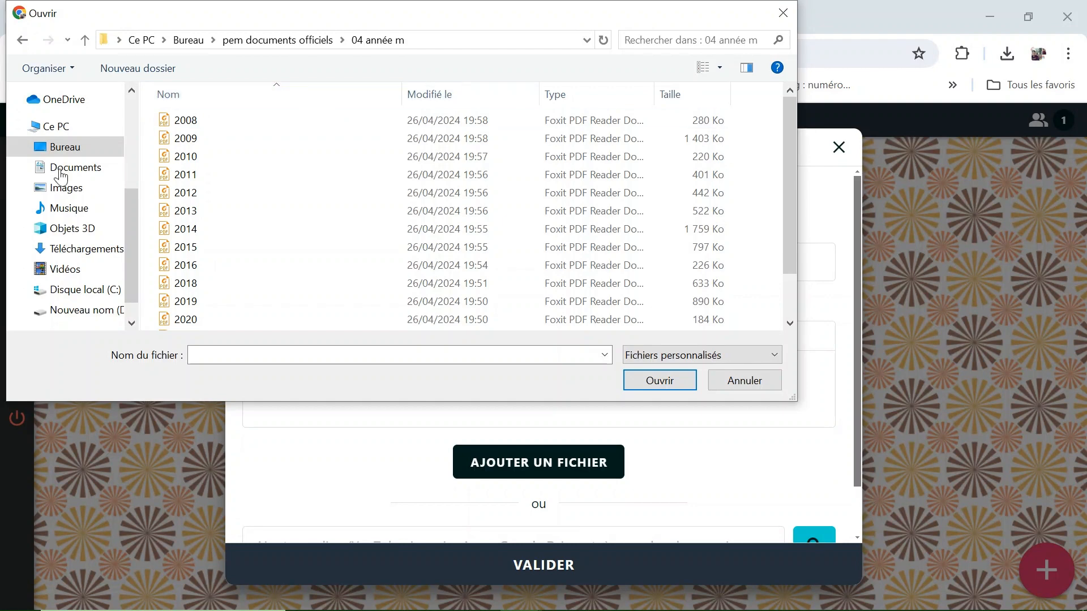
double_click(371, 121)
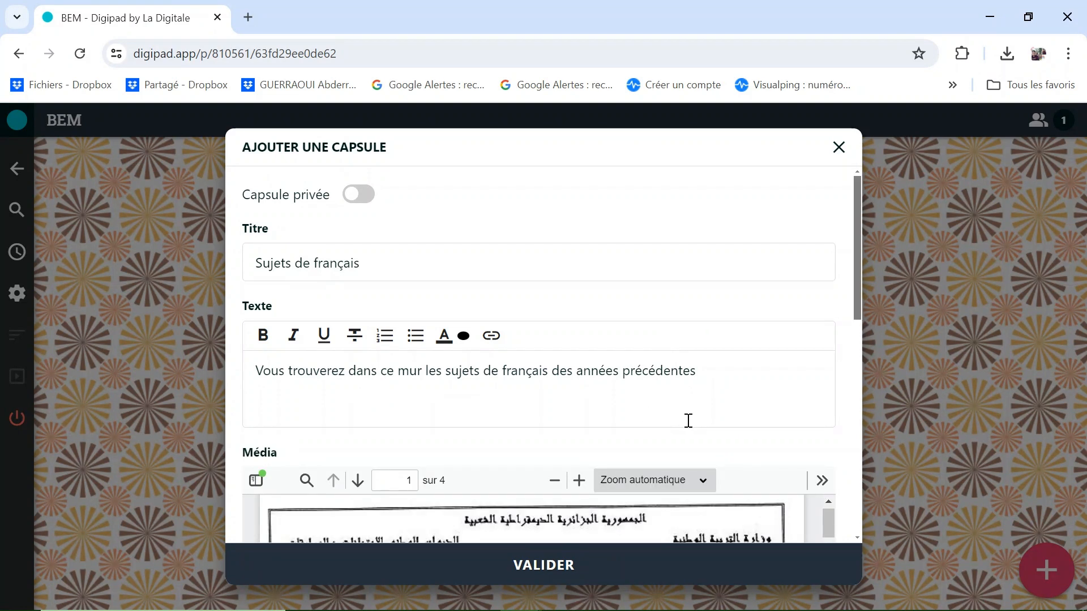
Review the PDF preview and post the Sujets de français capsule to the wall.
scroll(715, 459, "down", 8)
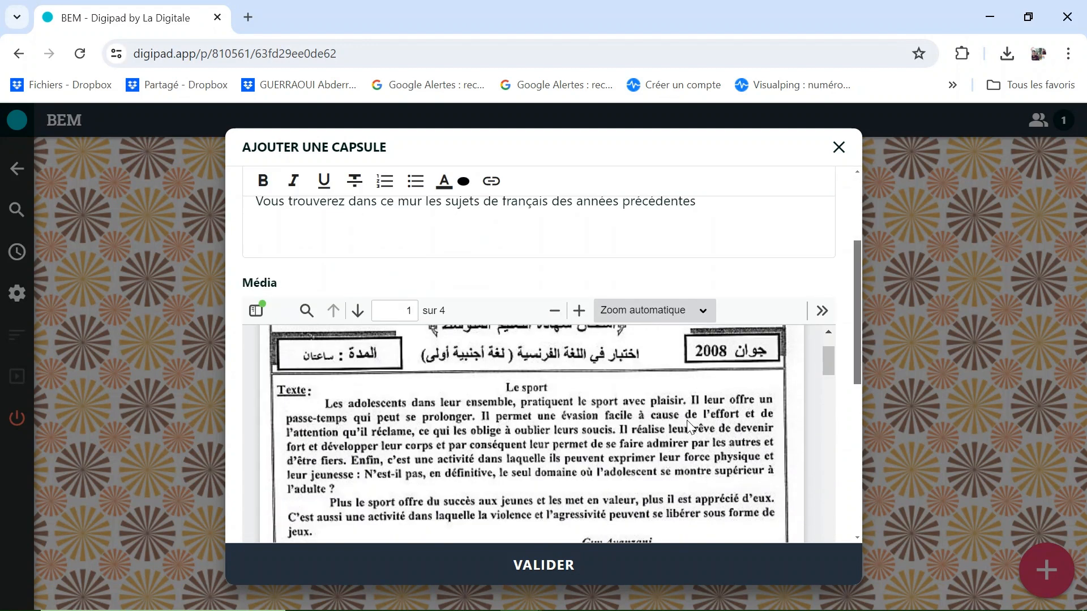
scroll(690, 429, "up", 3)
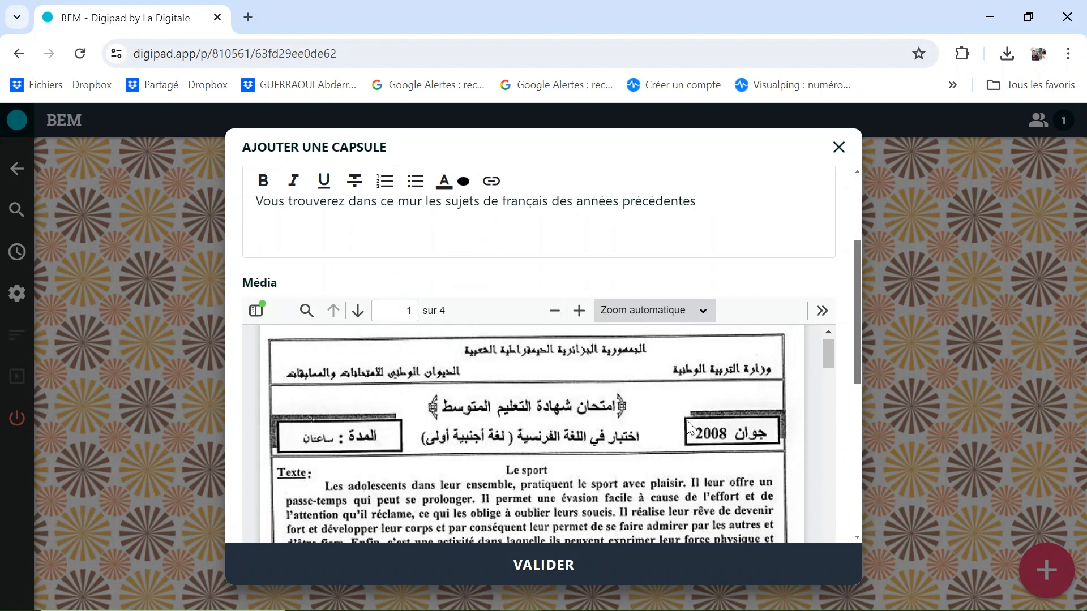
scroll(665, 437, "down", 10)
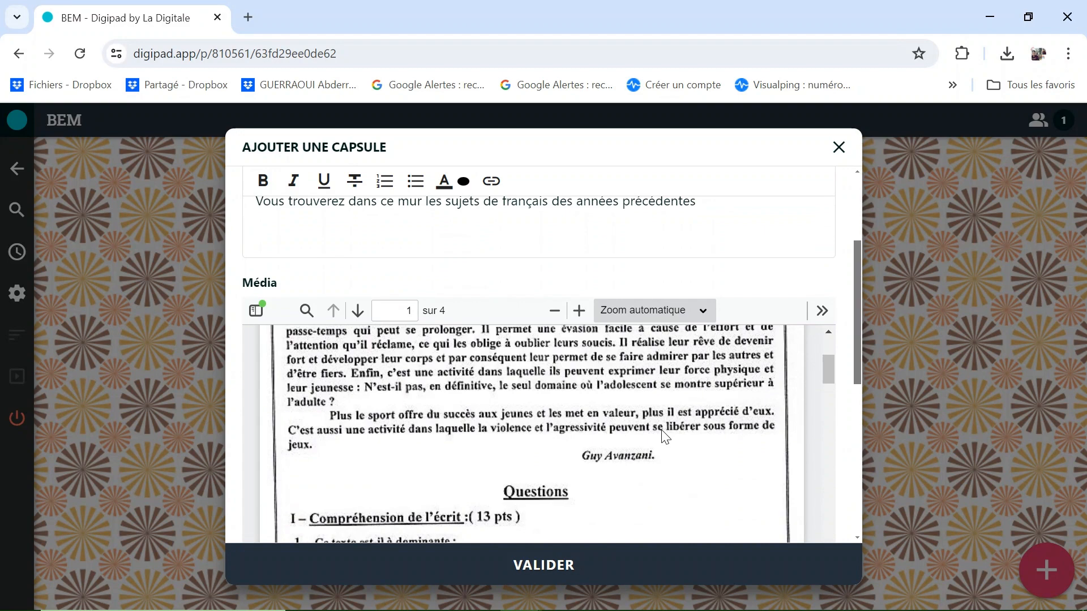
scroll(664, 437, "down", 20)
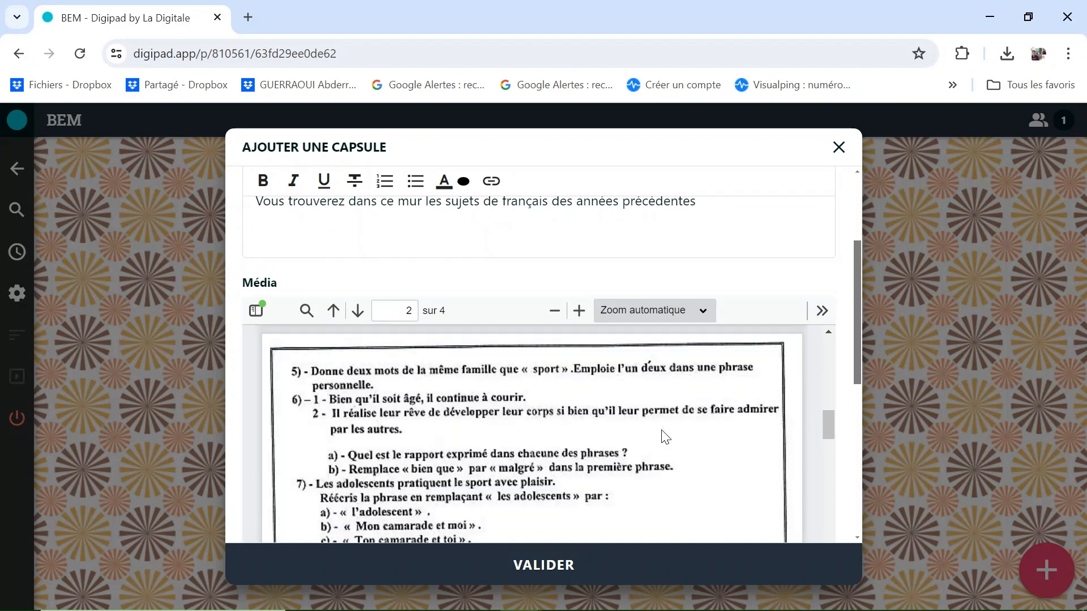
scroll(656, 433, "down", 8)
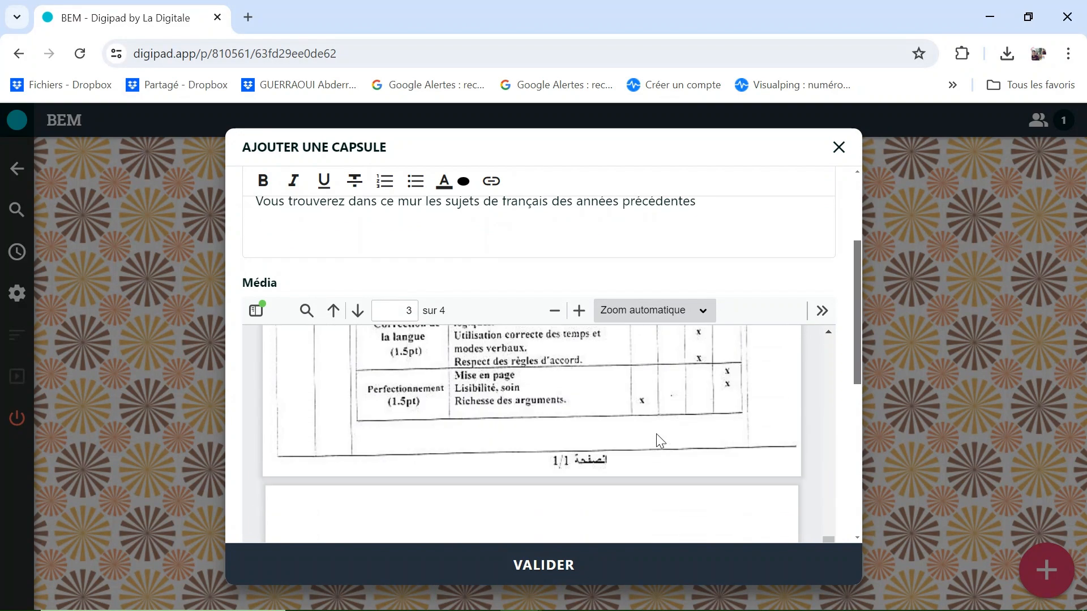
scroll(700, 414, "up", 3)
scroll(700, 414, "up", 4)
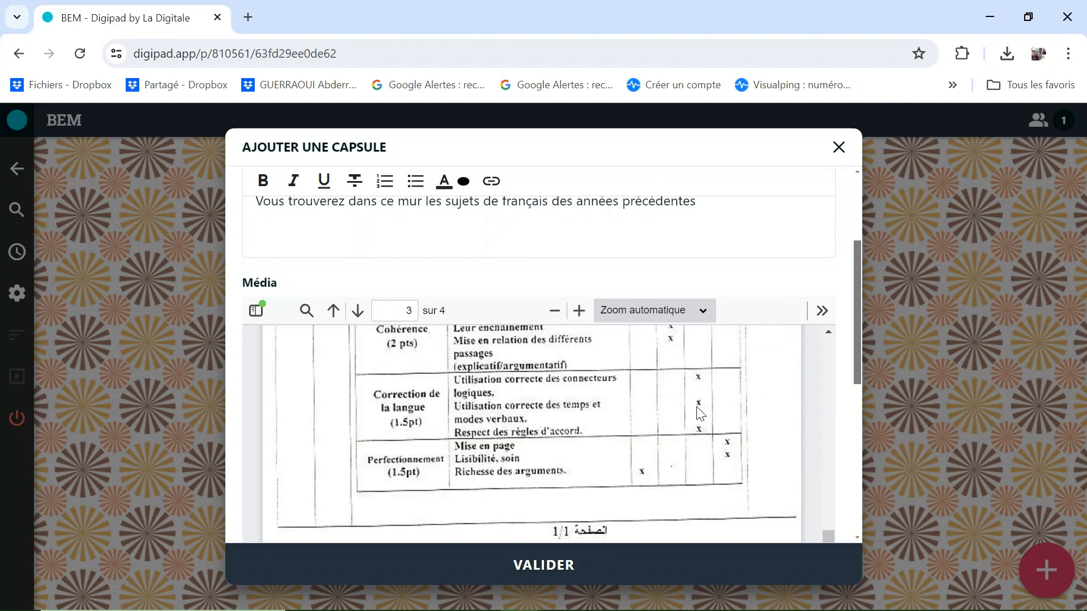
left_click(557, 565)
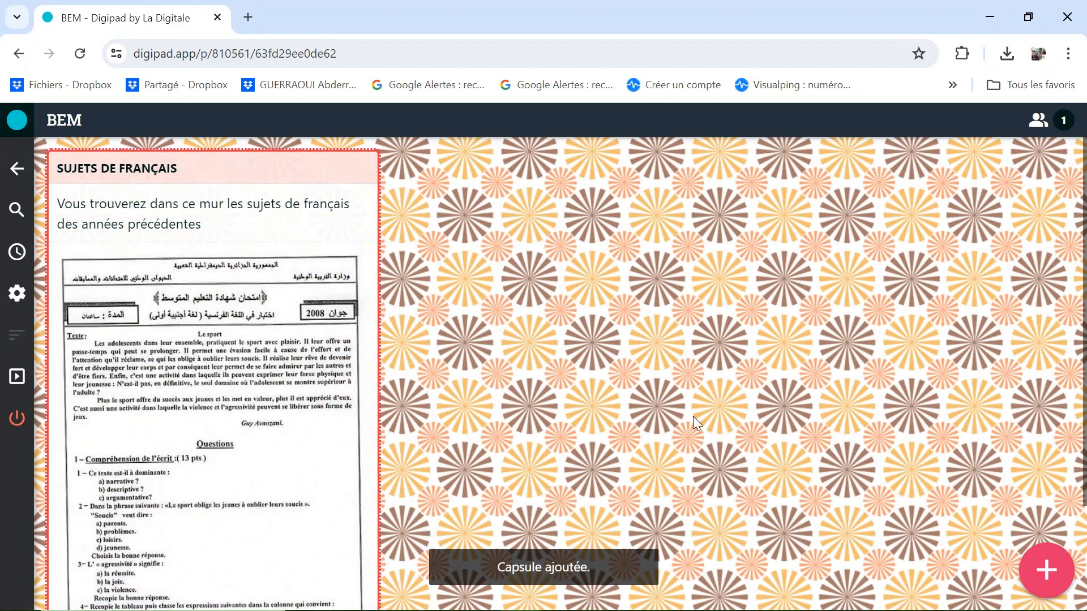
Start a second capsule titled 'Sujet de français 2009'.
left_click(1045, 566)
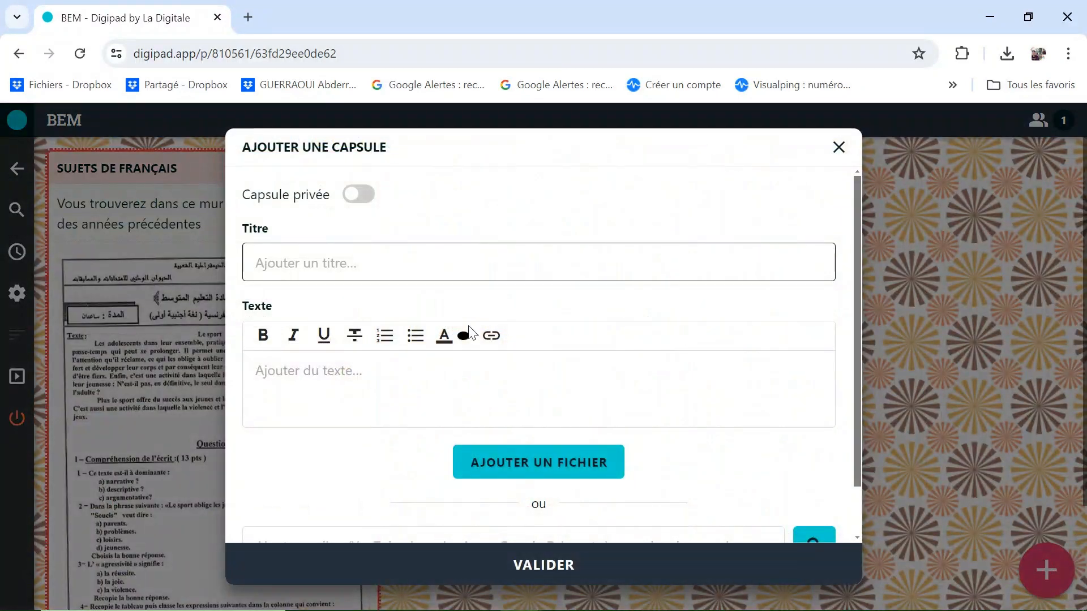
left_click(442, 269)
type("Sujet de franç")
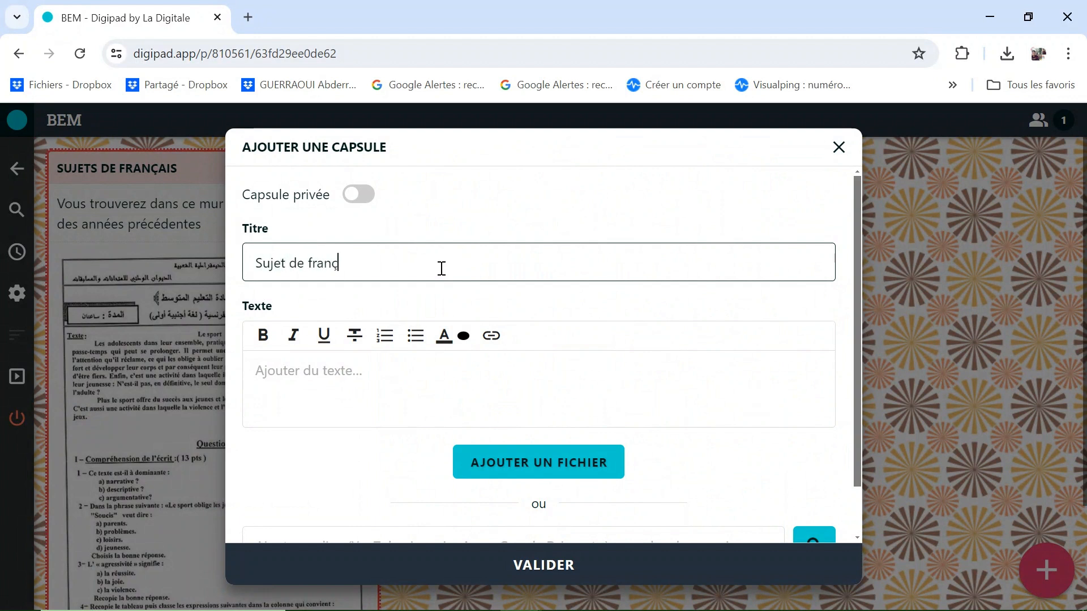
type("ais 2009")
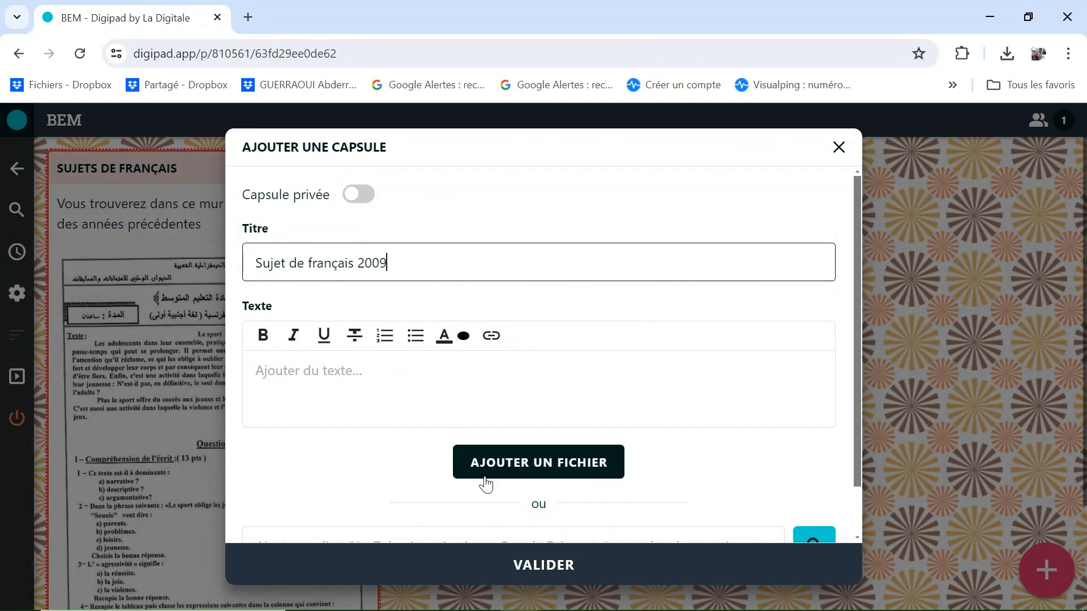
Attach the 2009 exam PDF and publish the capsule.
left_click(507, 473)
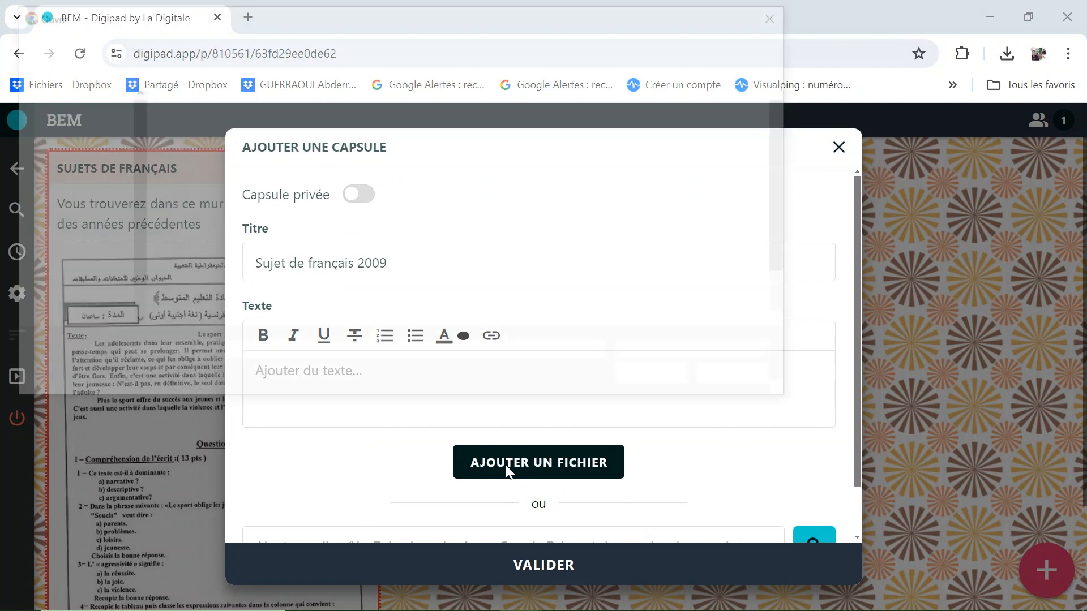
left_click(314, 143)
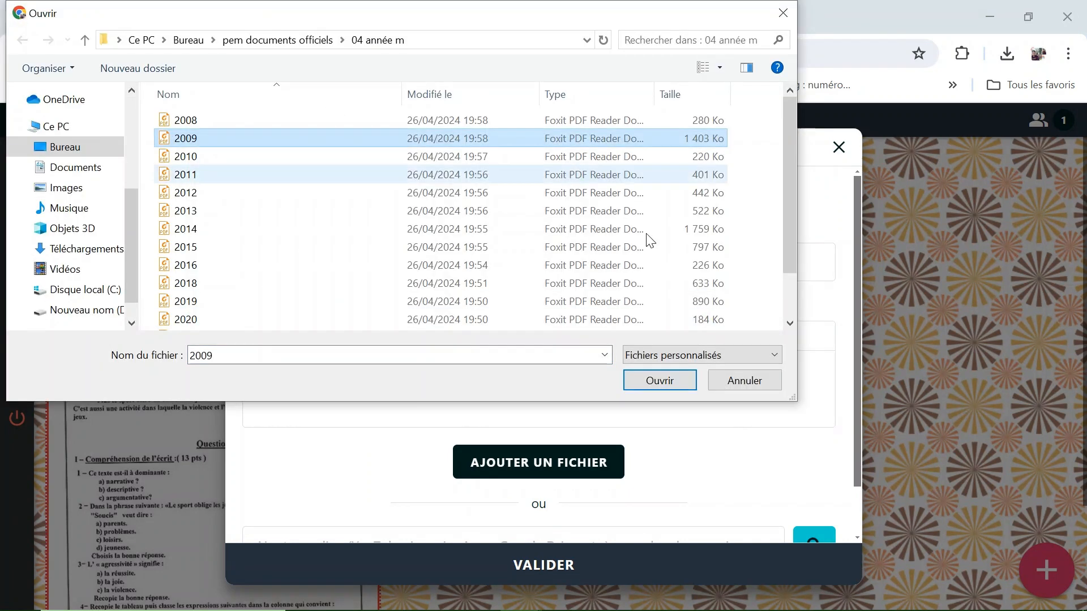
left_click(652, 384)
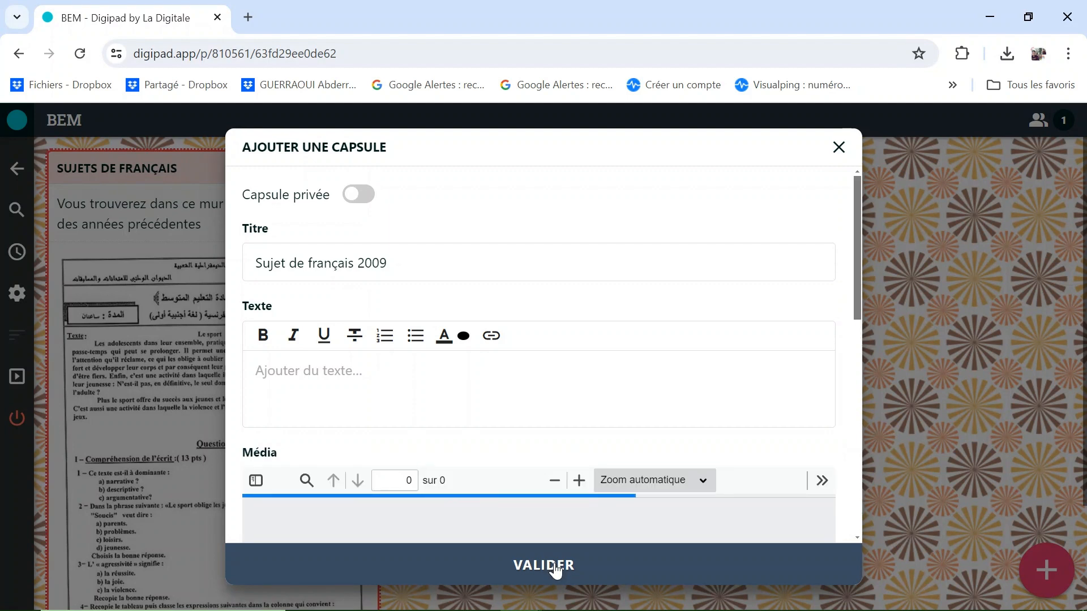
left_click(555, 566)
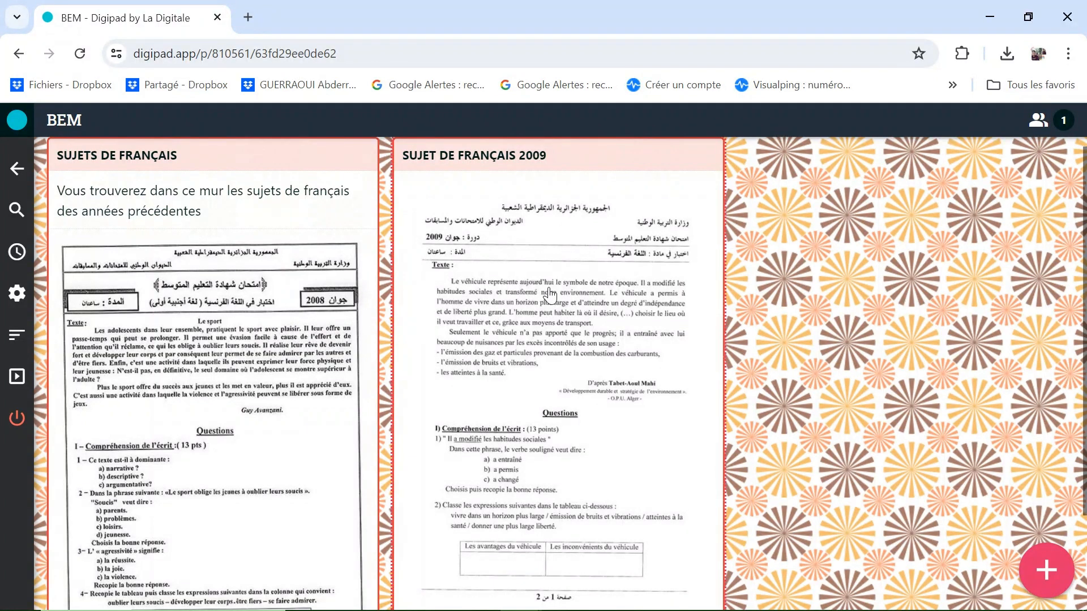
Copy the BEM pad's sharing link from its settings and display its QR code.
left_click(16, 295)
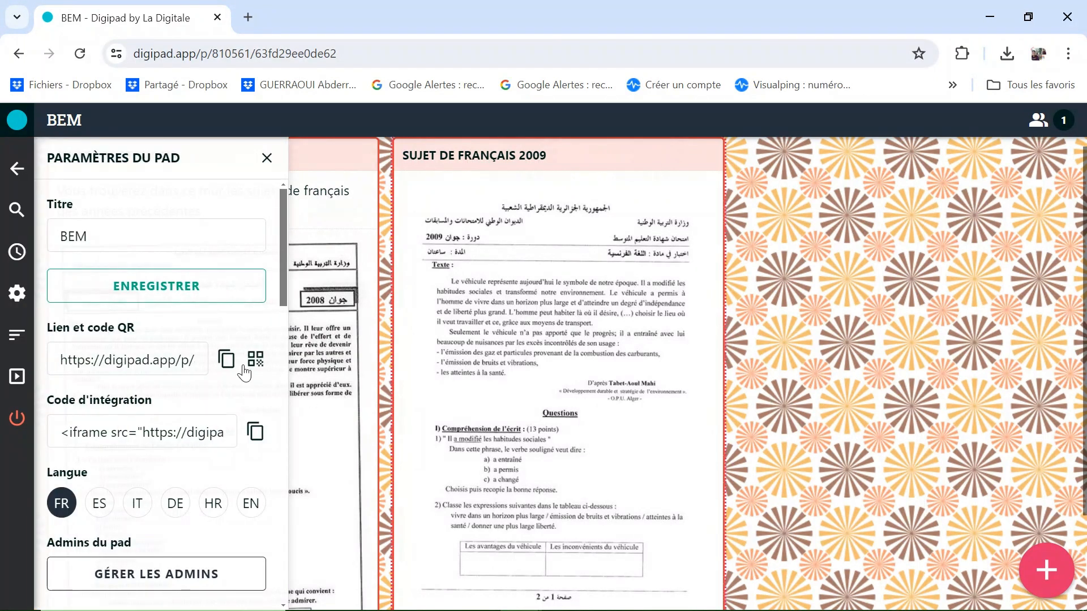
left_click(227, 361)
left_click(255, 361)
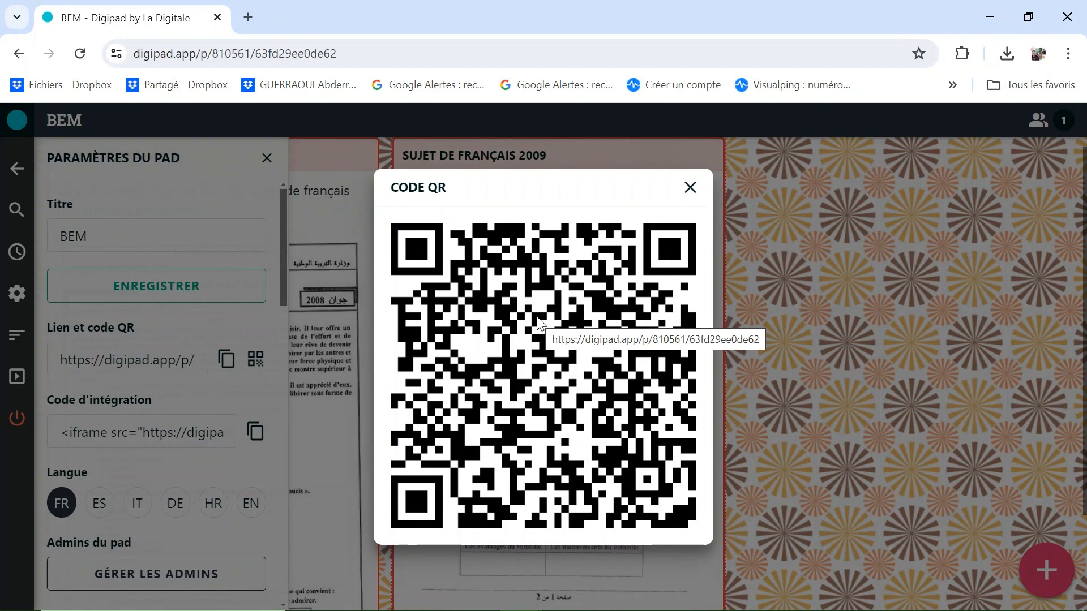
Save the QR code image as téléchargement.png in pem documents officiels, then close it.
right_click(538, 323)
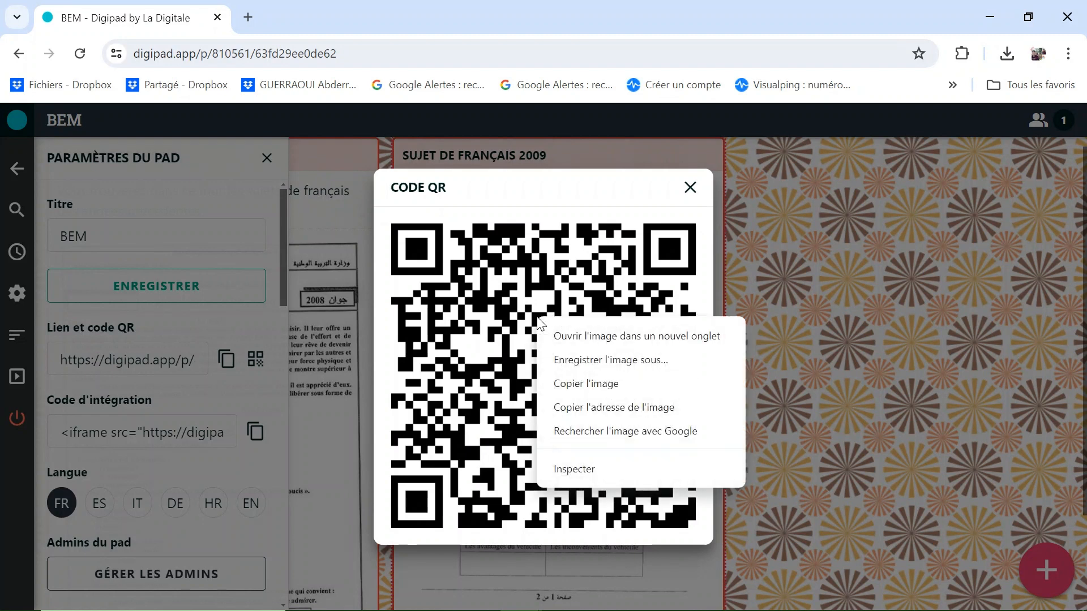
left_click(569, 196)
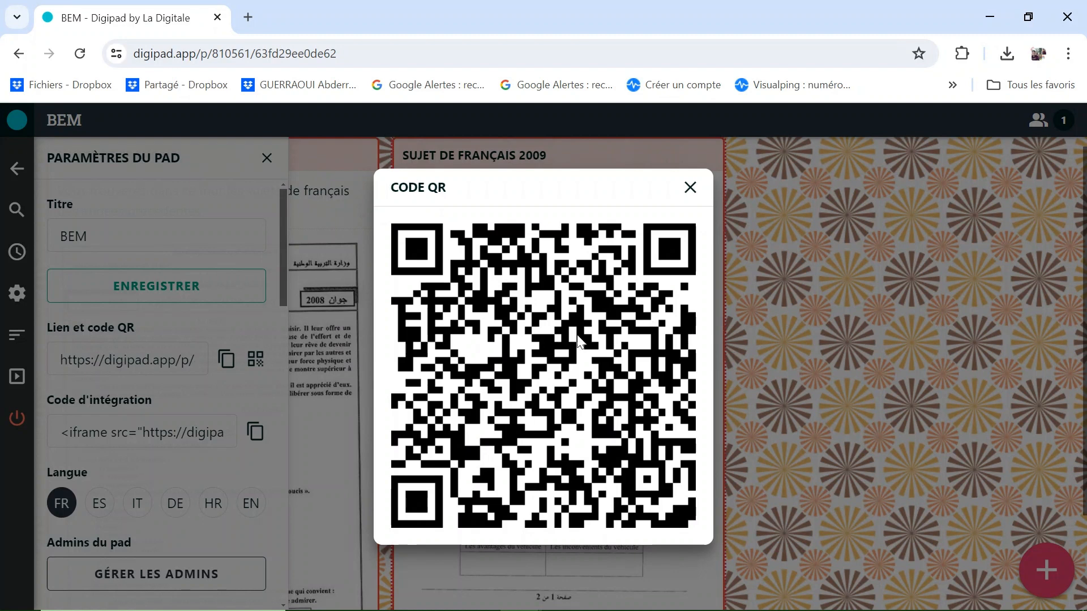
right_click(567, 317)
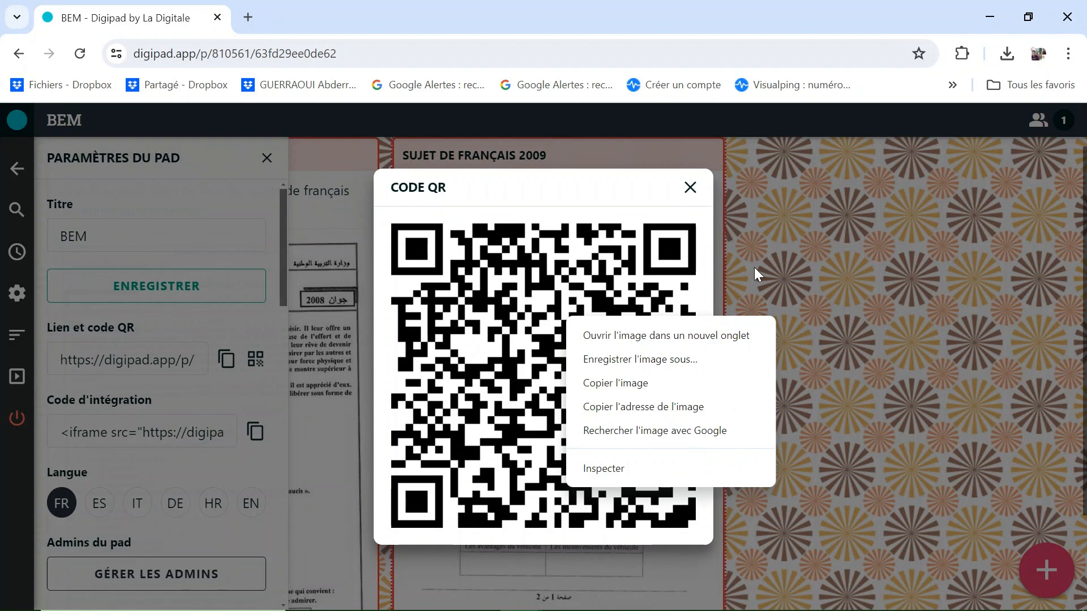
left_click(595, 274)
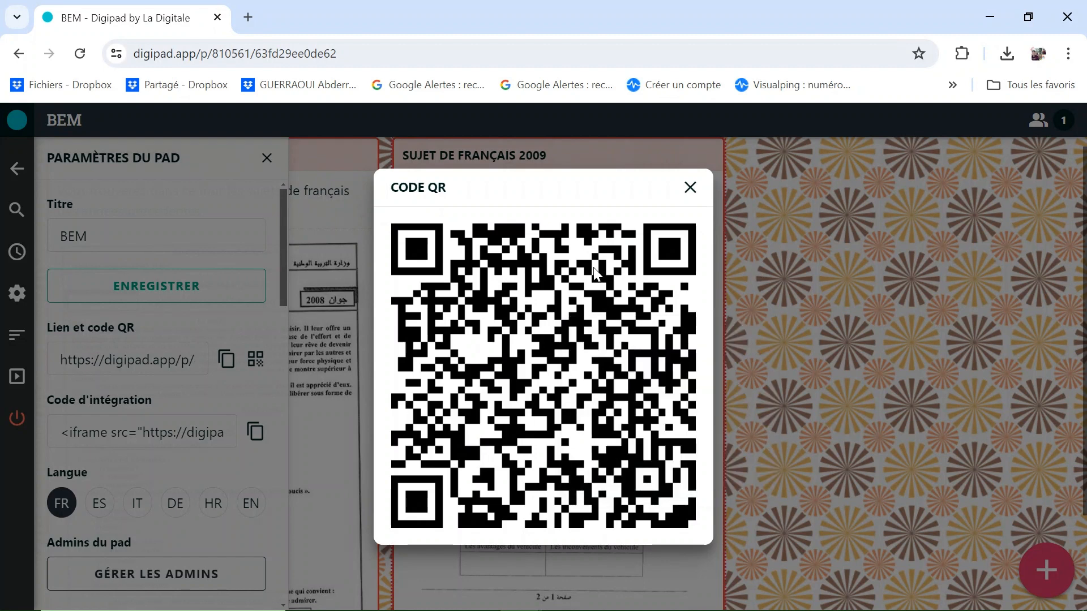
right_click(526, 298)
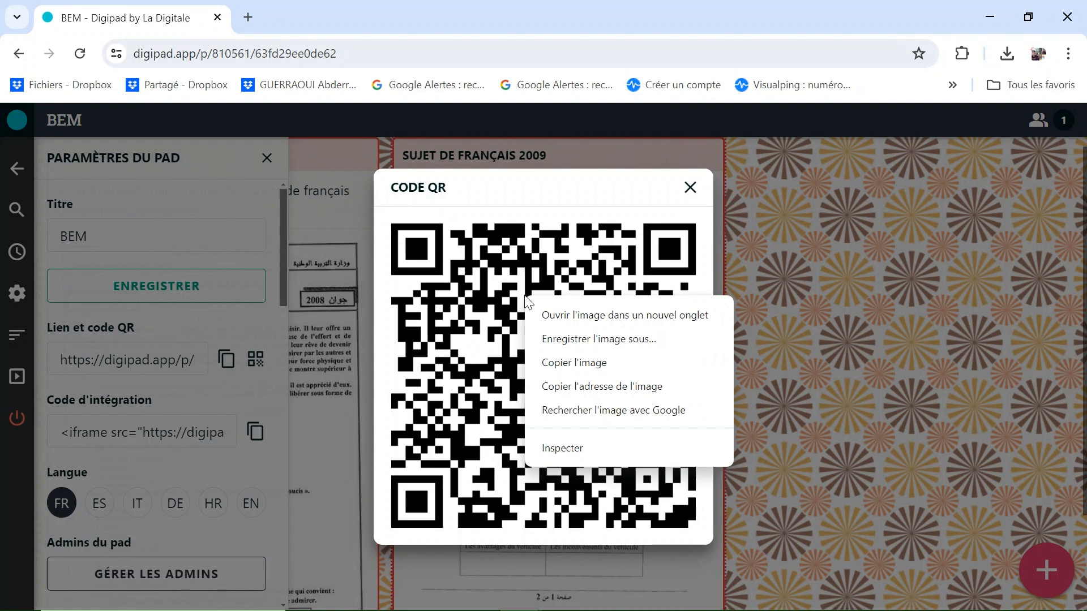
left_click(619, 340)
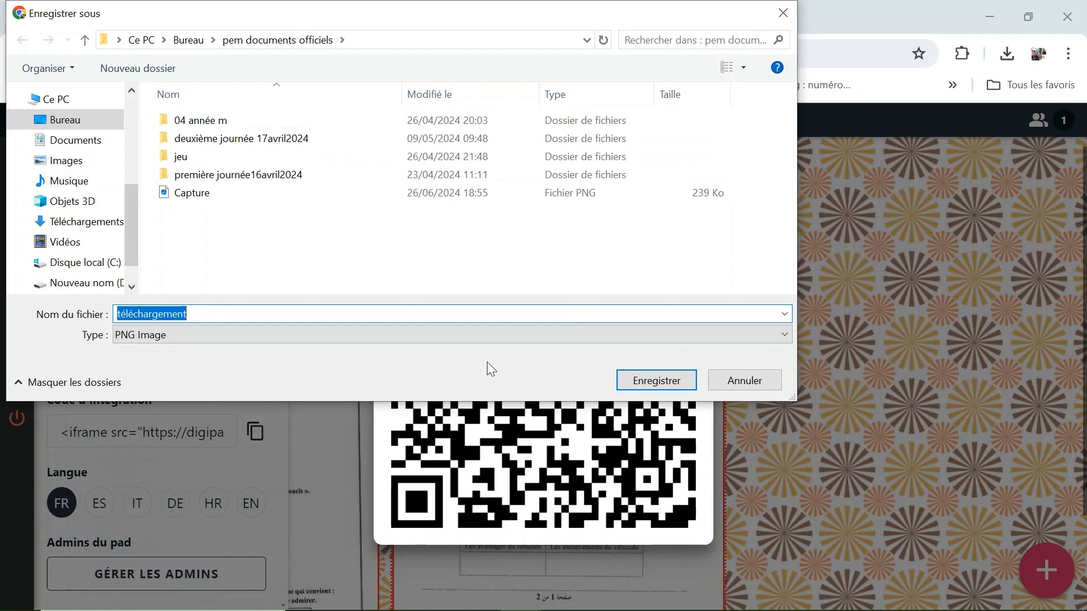
left_click(635, 388)
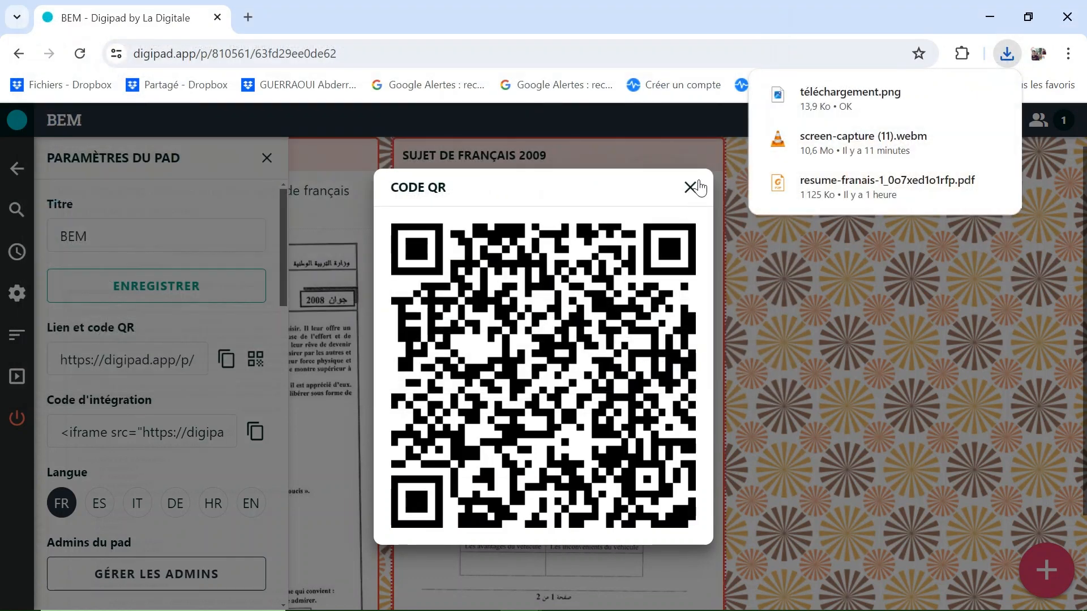
left_click(693, 188)
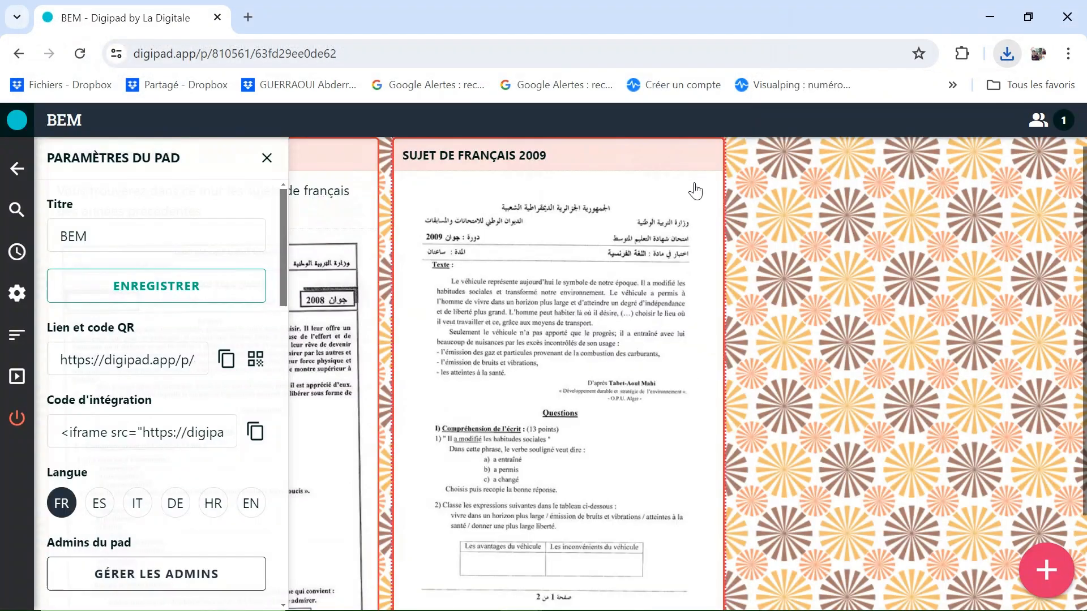
Close the pad settings, then cancel a new link capsule without adding it.
left_click(267, 158)
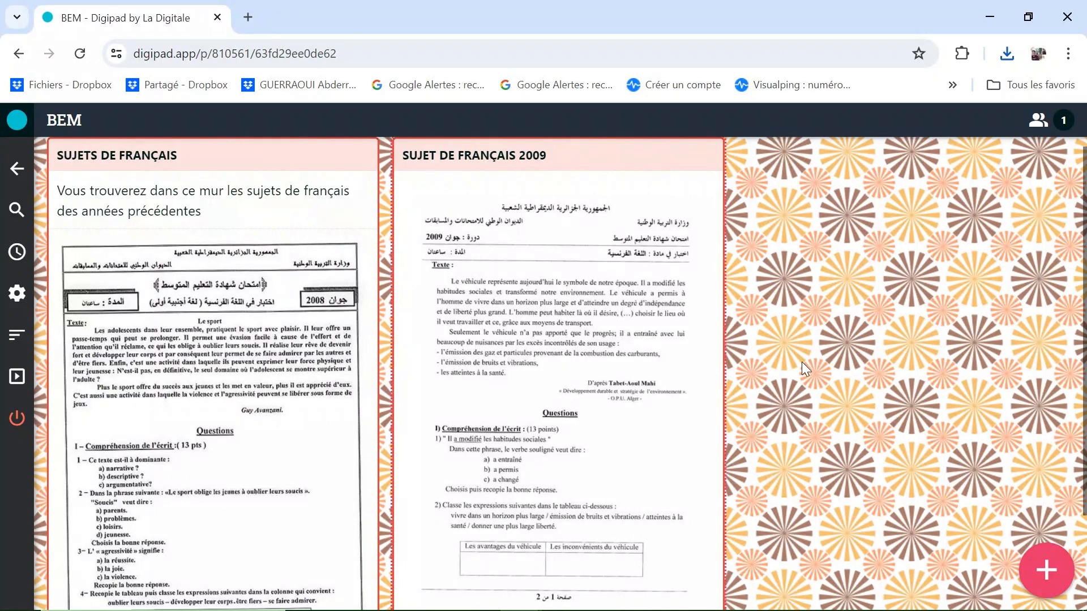
scroll(802, 362, "down", 2)
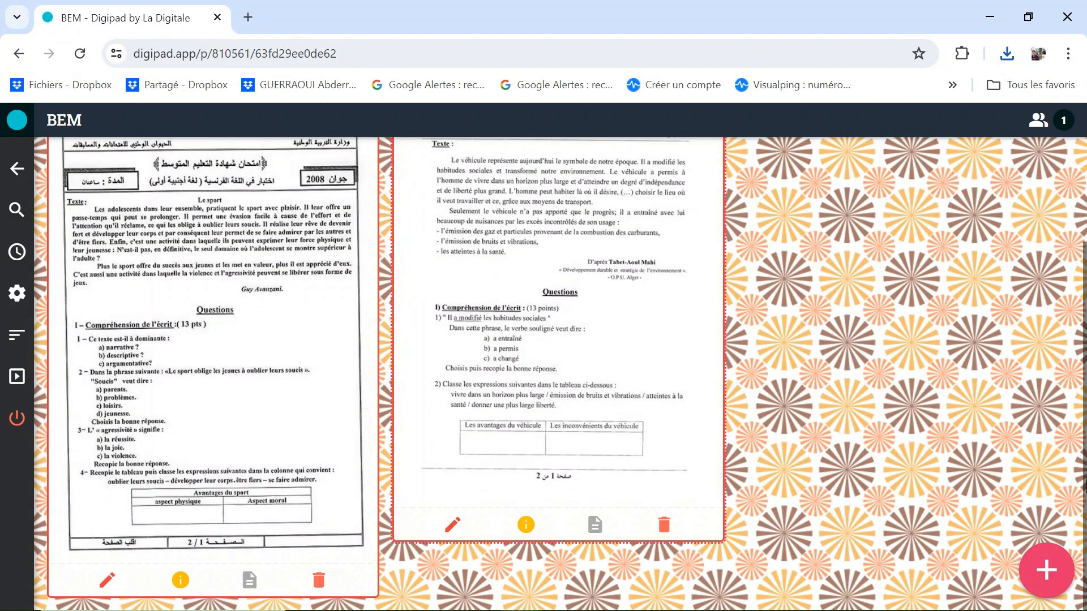
left_click(1034, 566)
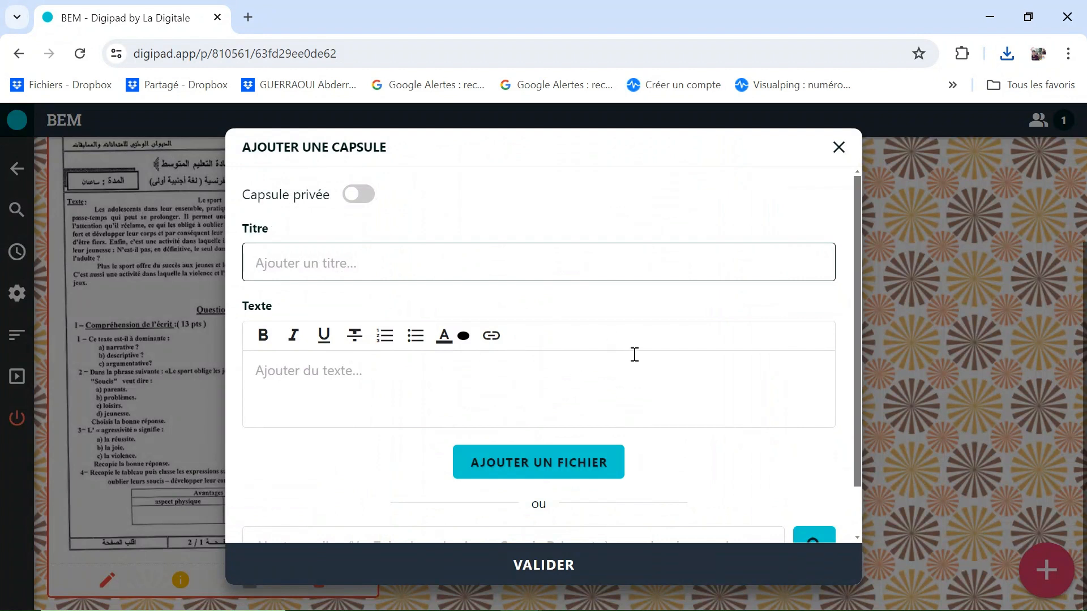
scroll(635, 356, "down", 1)
left_click(497, 491)
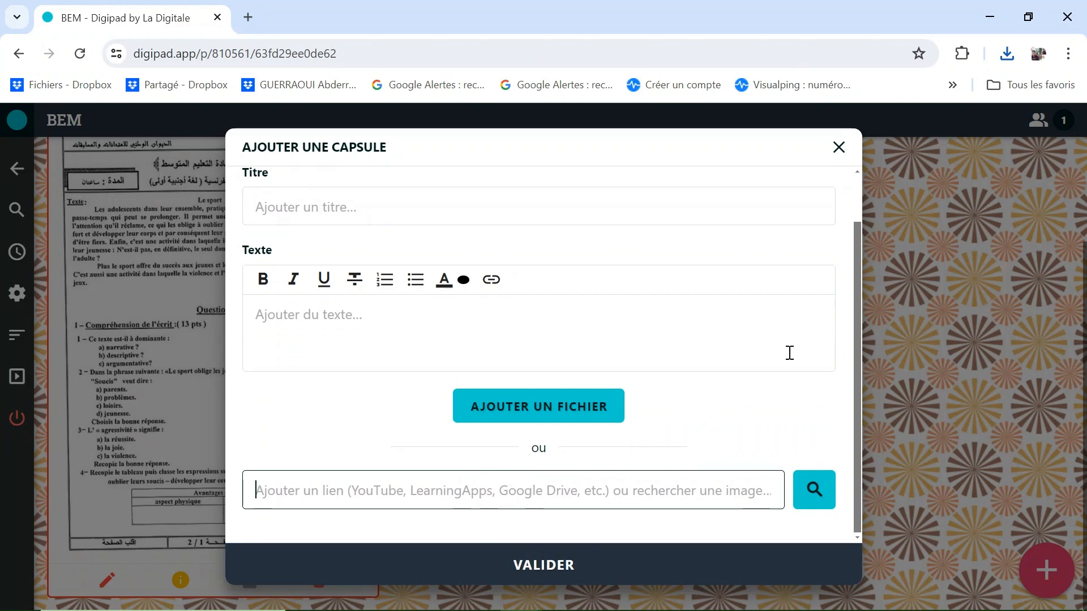
scroll(775, 356, "up", 2)
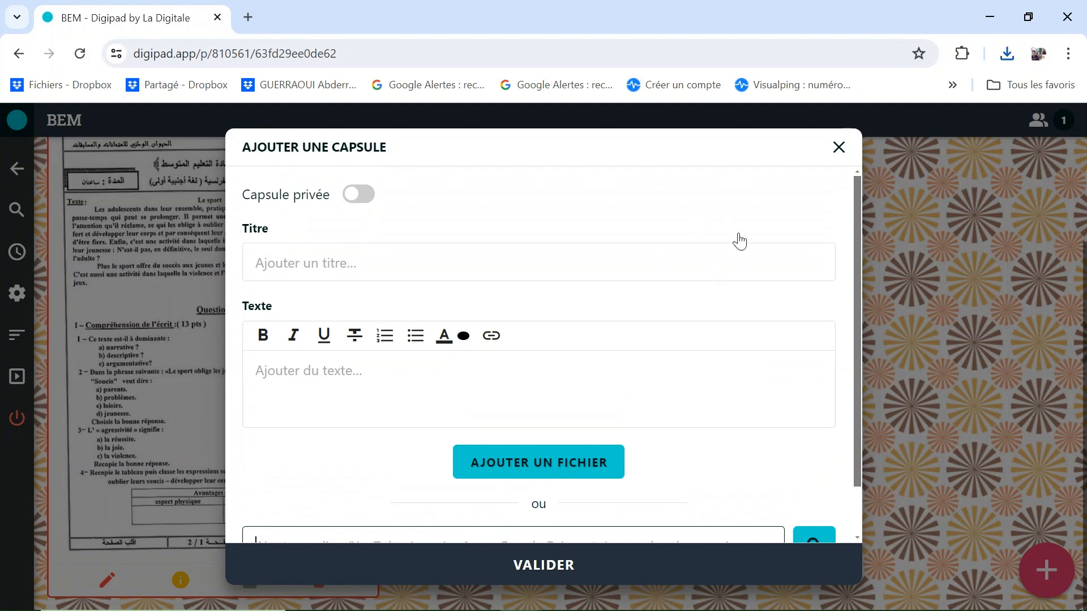
left_click(839, 148)
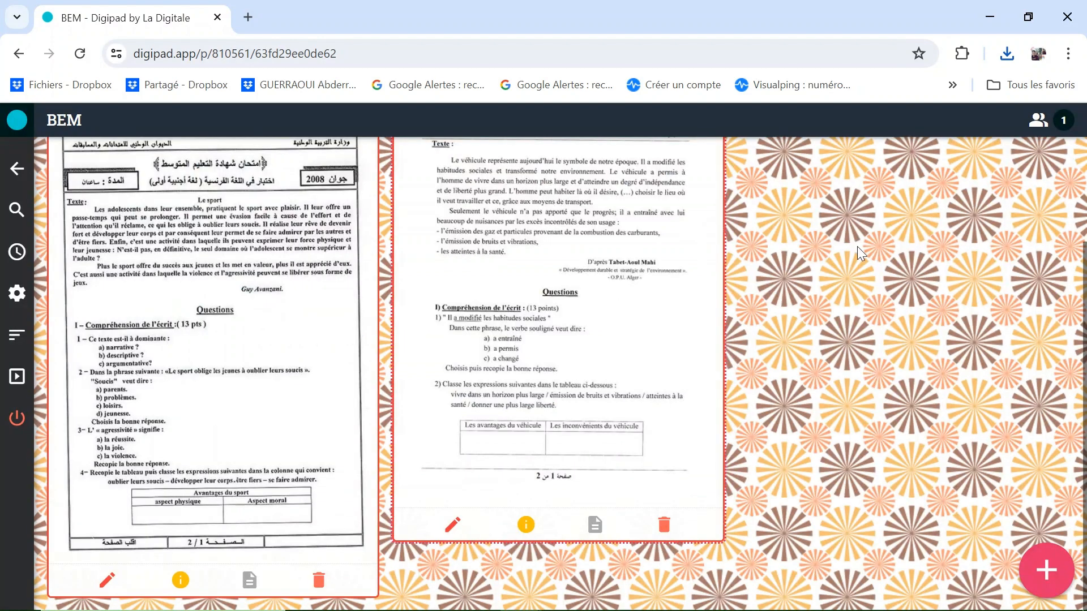